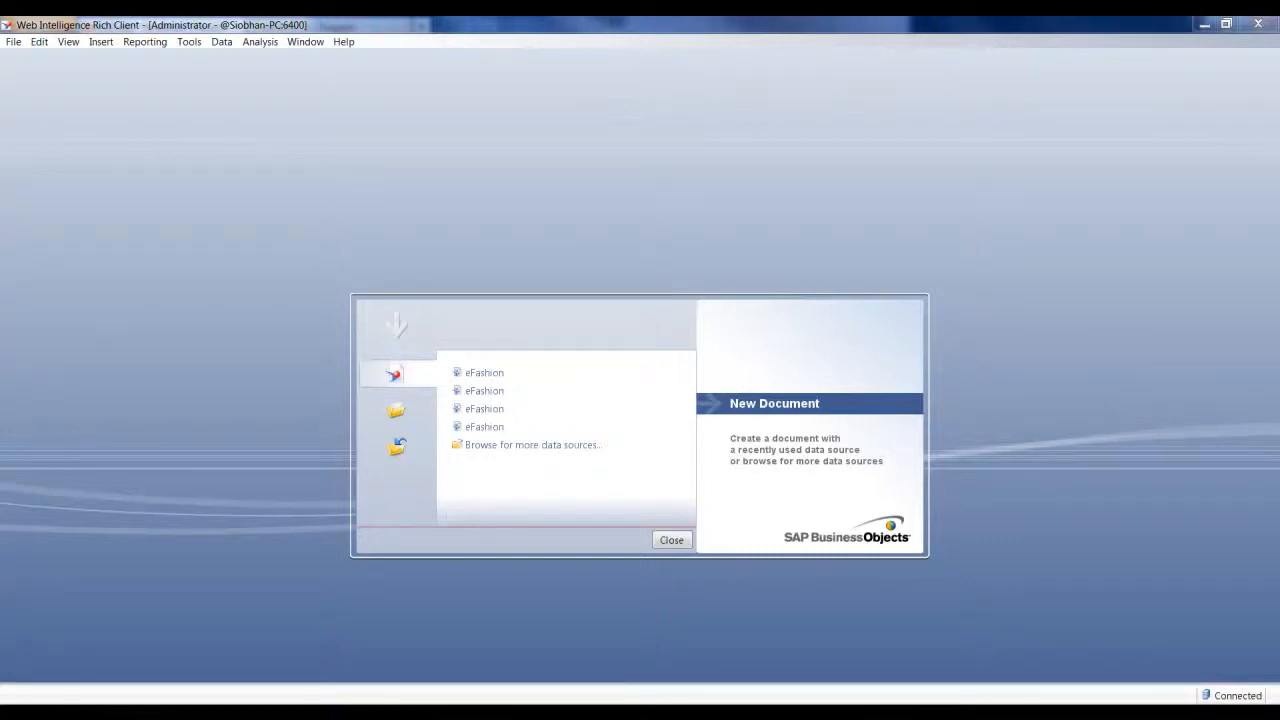
Create a new document based on the eFashion universe in the root folder
{"action": "left_click", "coordinate": [14, 42]}
{"action": "left_click", "coordinate": [21, 62]}
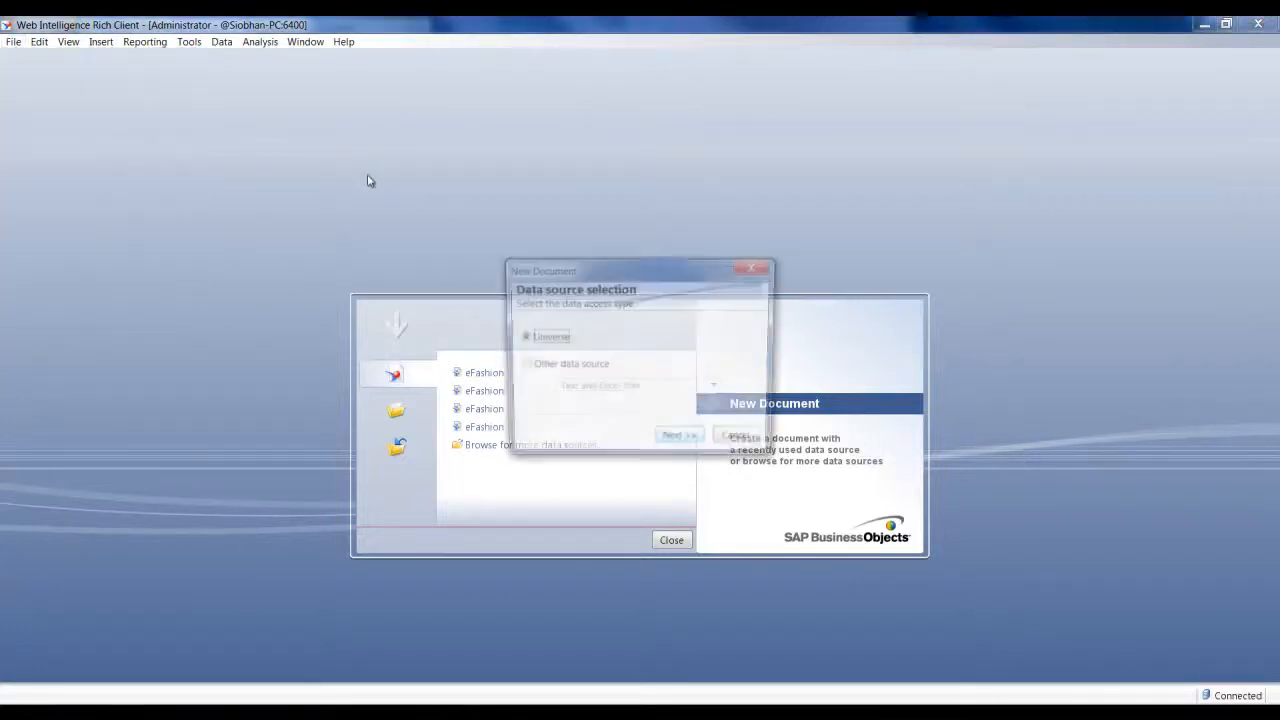
{"action": "left_click", "coordinate": [680, 441]}
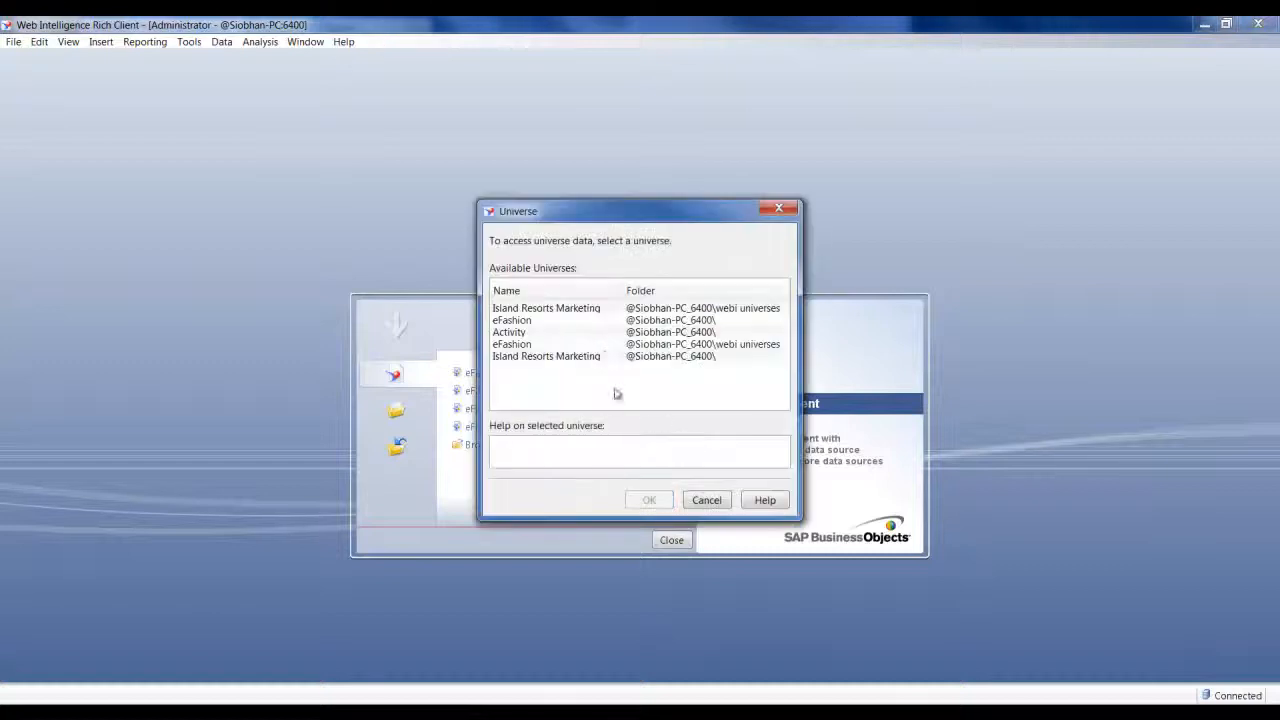
{"action": "left_click", "coordinate": [515, 321]}
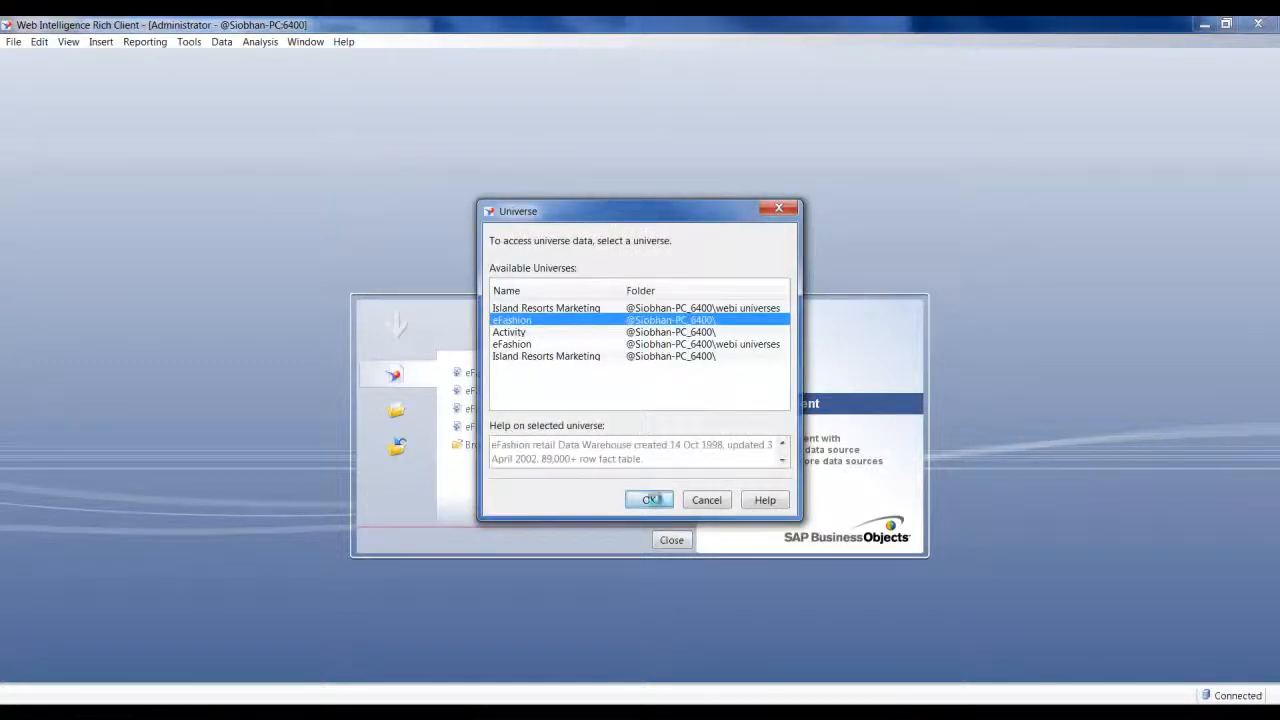
{"action": "left_click", "coordinate": [650, 500]}
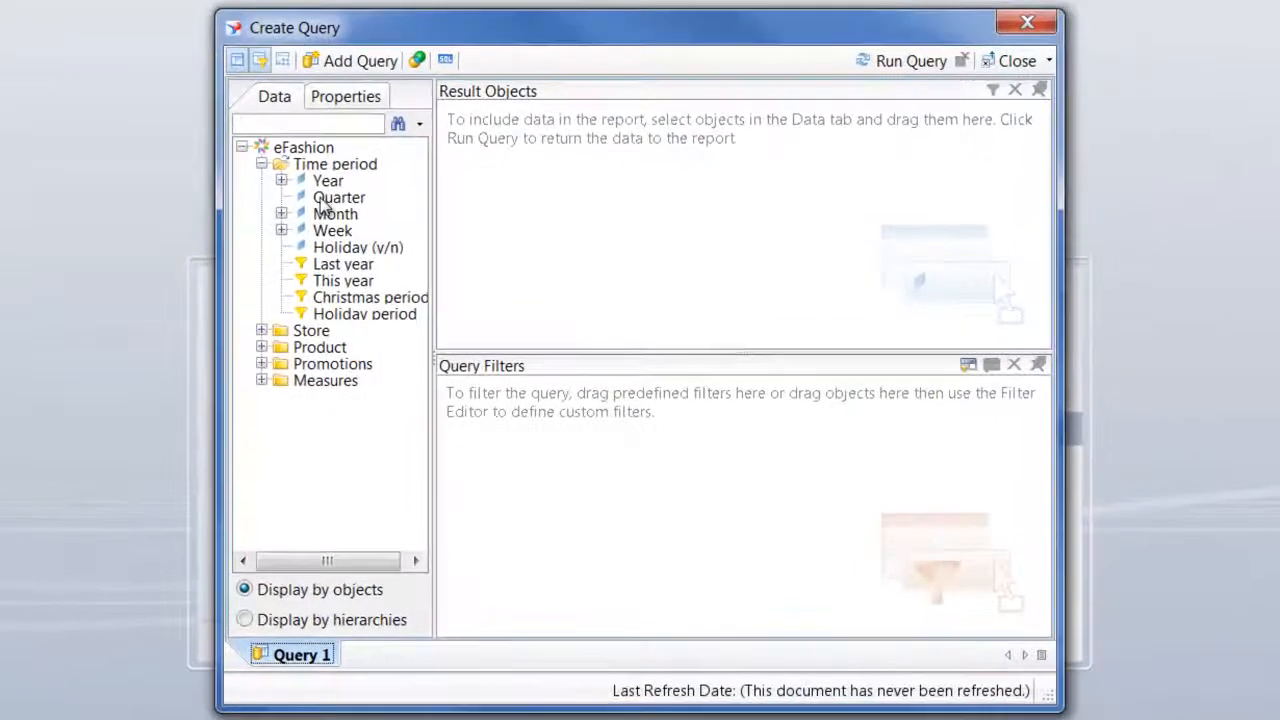
Build a query with Year, Quarter and Sales revenue as result objects and run it
{"action": "left_click", "coordinate": [330, 182]}
{"action": "mouse_move", "coordinate": [340, 205]}
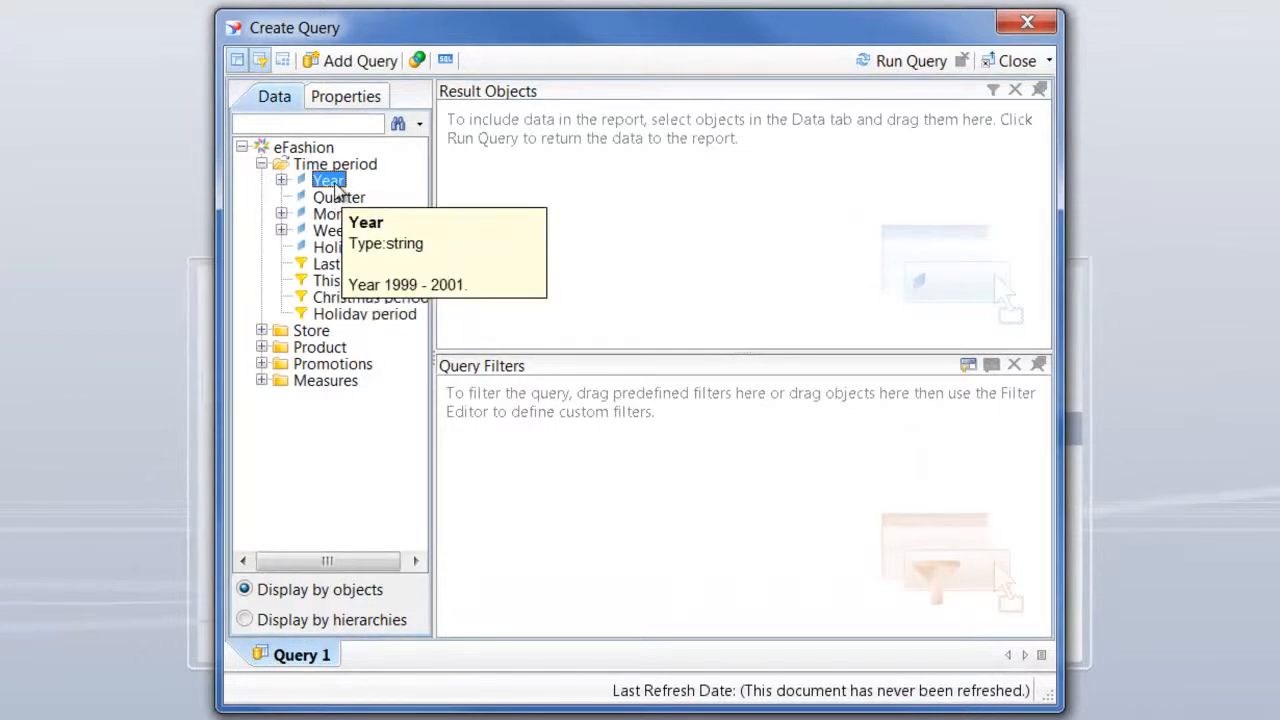
{"action": "double_click", "coordinate": [333, 184]}
{"action": "double_click", "coordinate": [345, 214]}
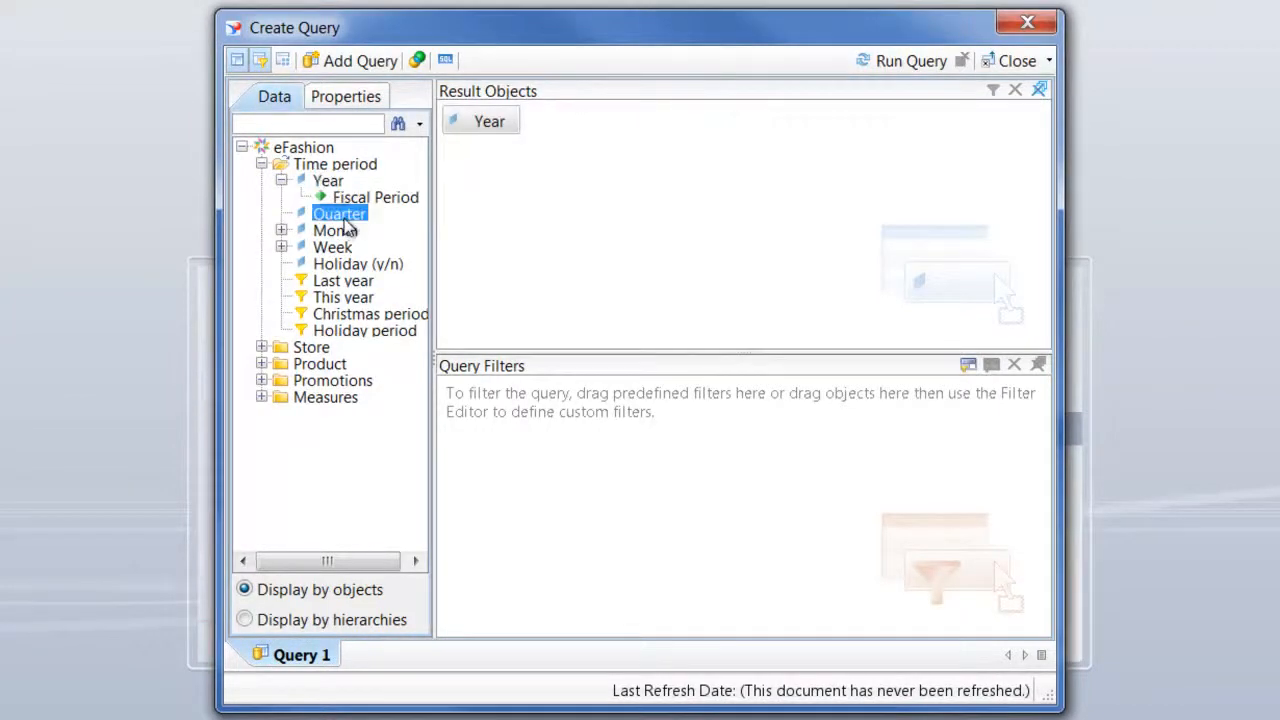
{"action": "left_click", "coordinate": [262, 397]}
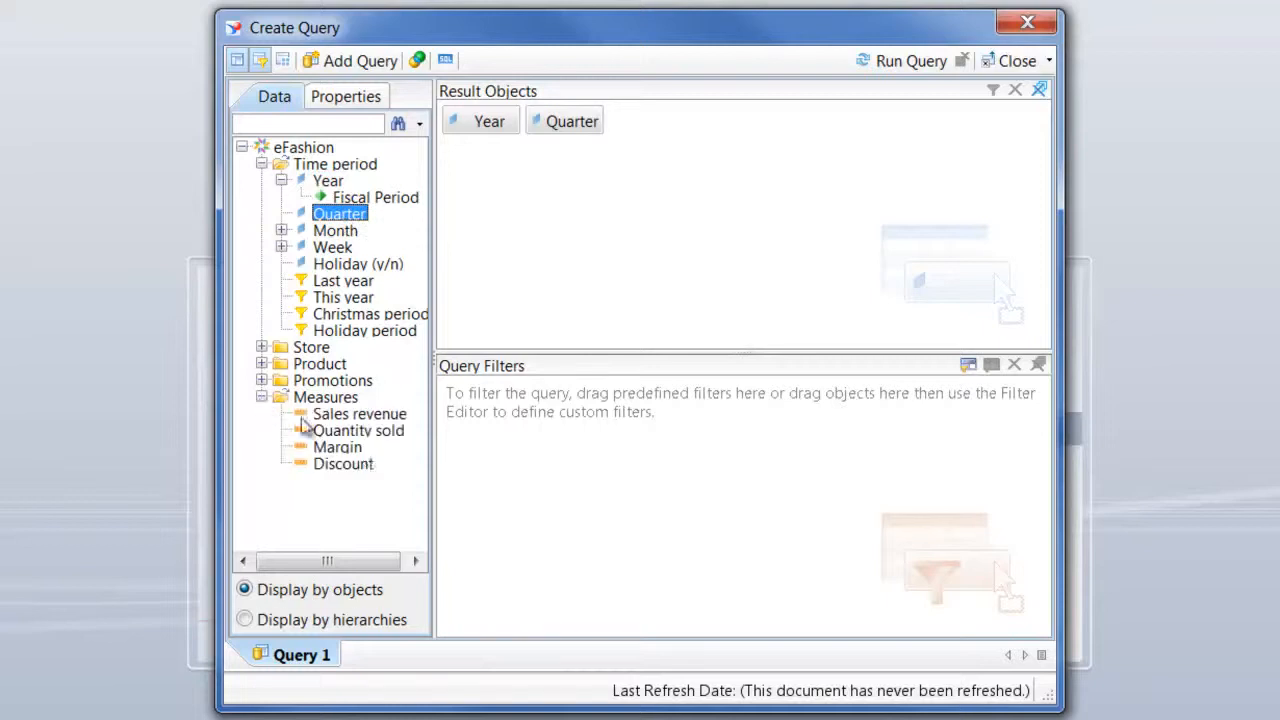
{"action": "double_click", "coordinate": [366, 416]}
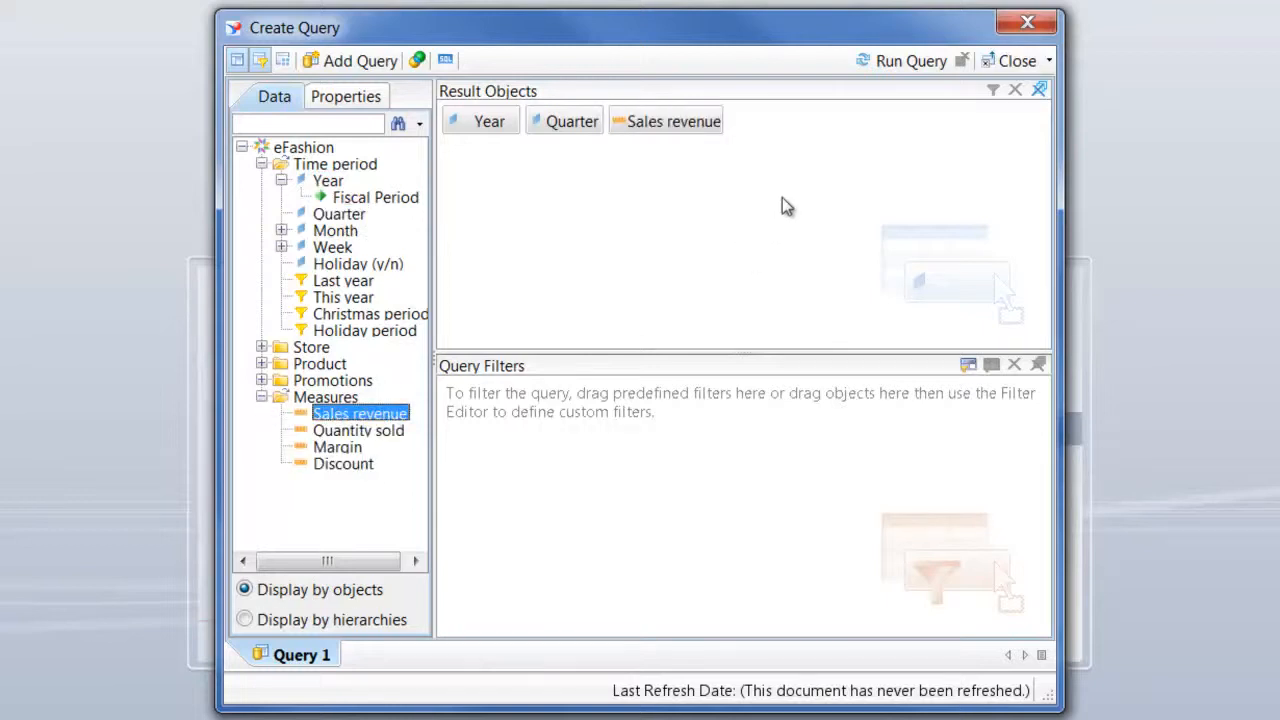
{"action": "left_click", "coordinate": [908, 62]}
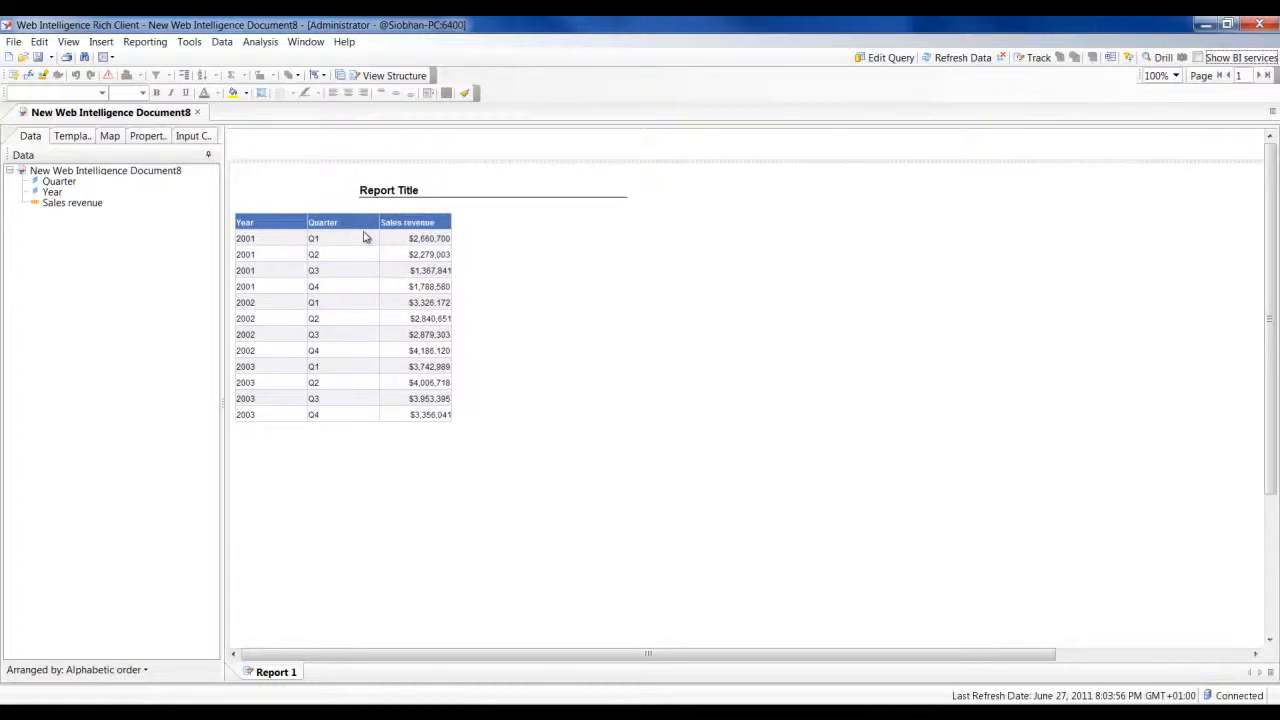
Reopen the query for editing and add a second query from the Island Resorts Marketing universe in the root folder
{"action": "left_click", "coordinate": [873, 62]}
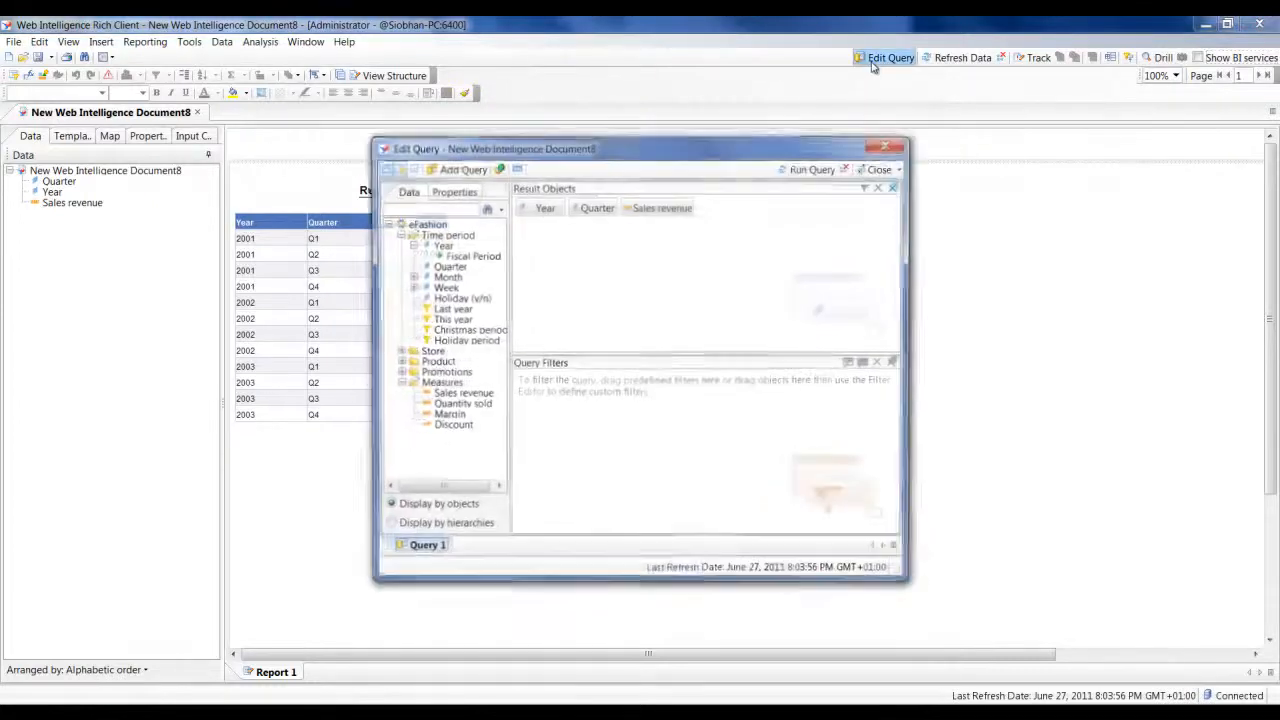
{"action": "right_click", "coordinate": [423, 558]}
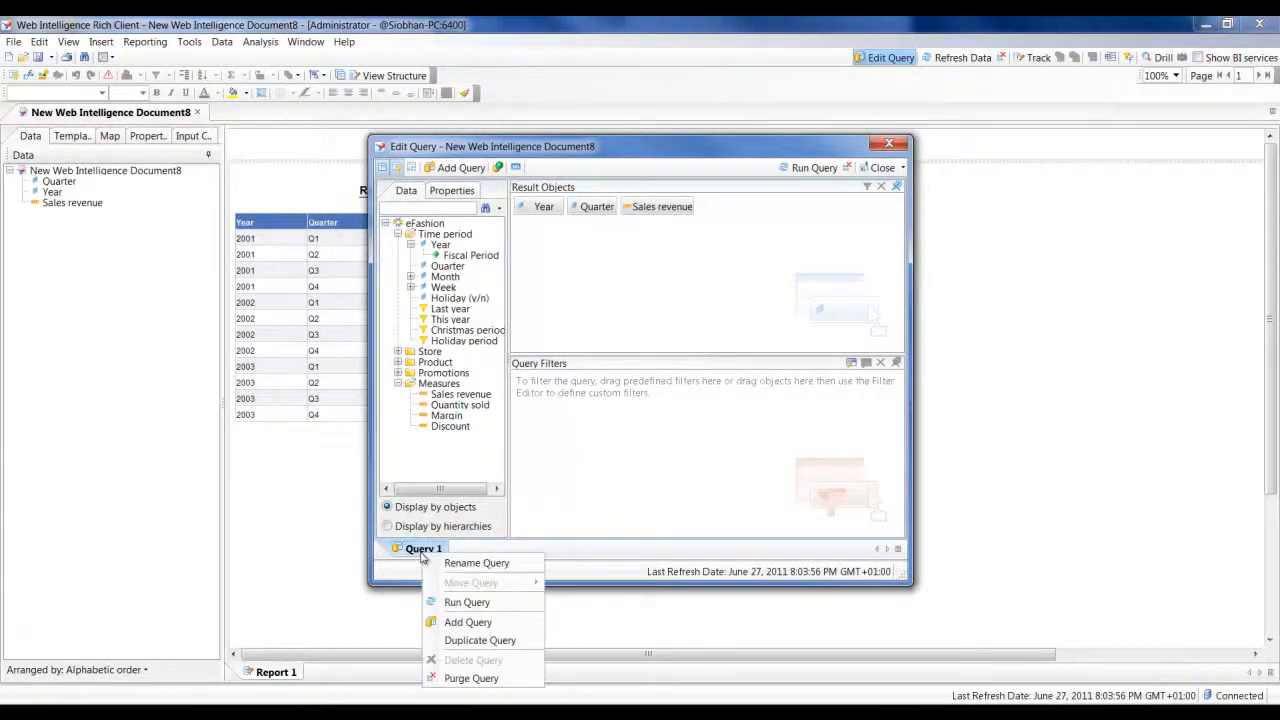
{"action": "left_click", "coordinate": [478, 624]}
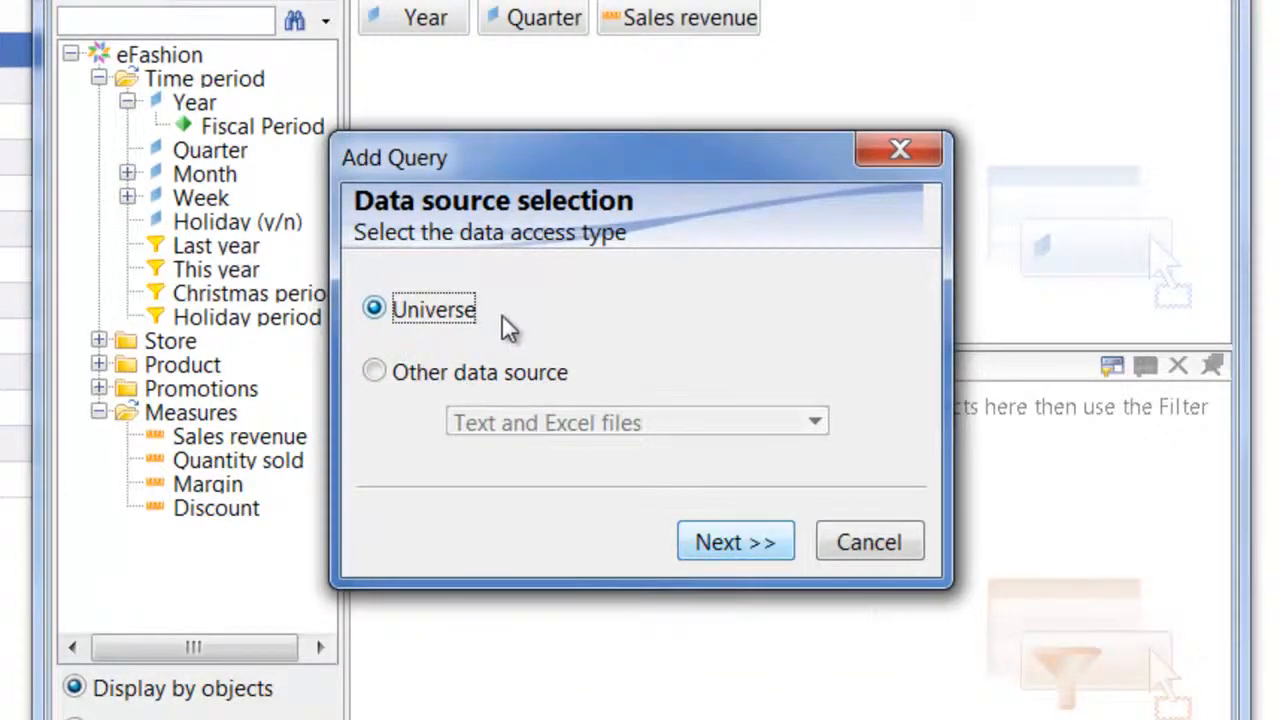
{"action": "left_click", "coordinate": [430, 370]}
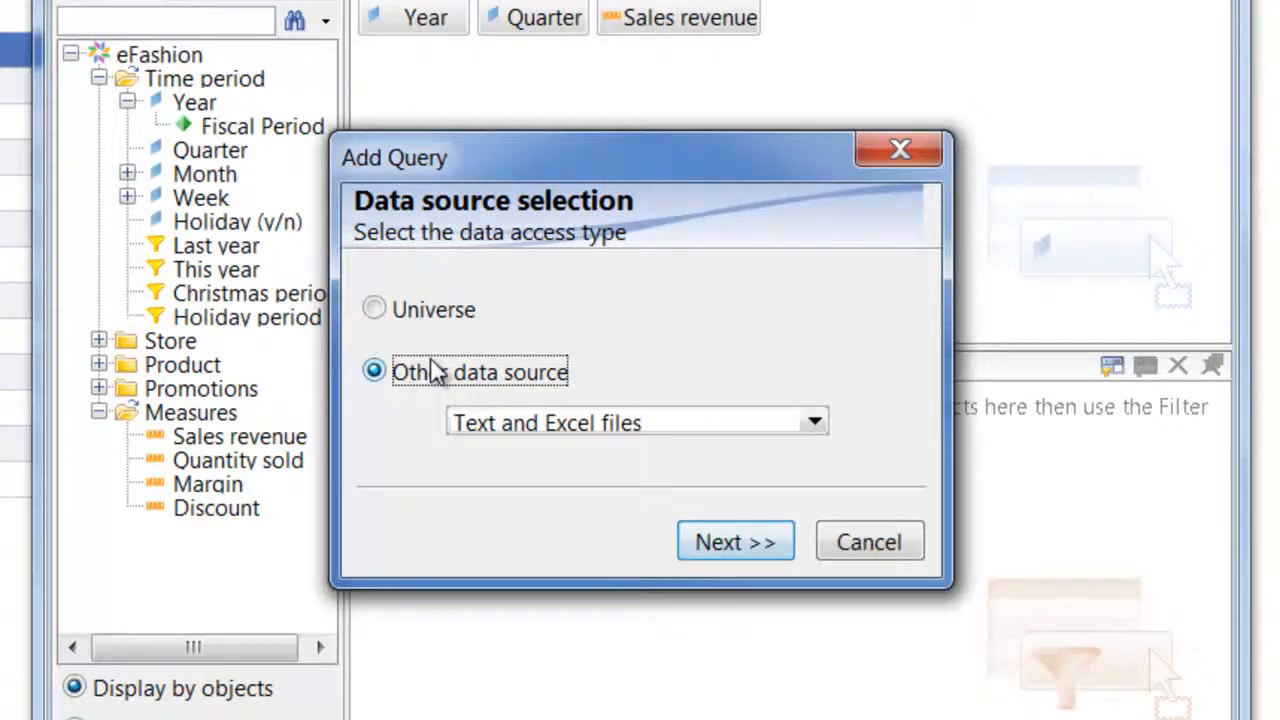
{"action": "left_click", "coordinate": [433, 312]}
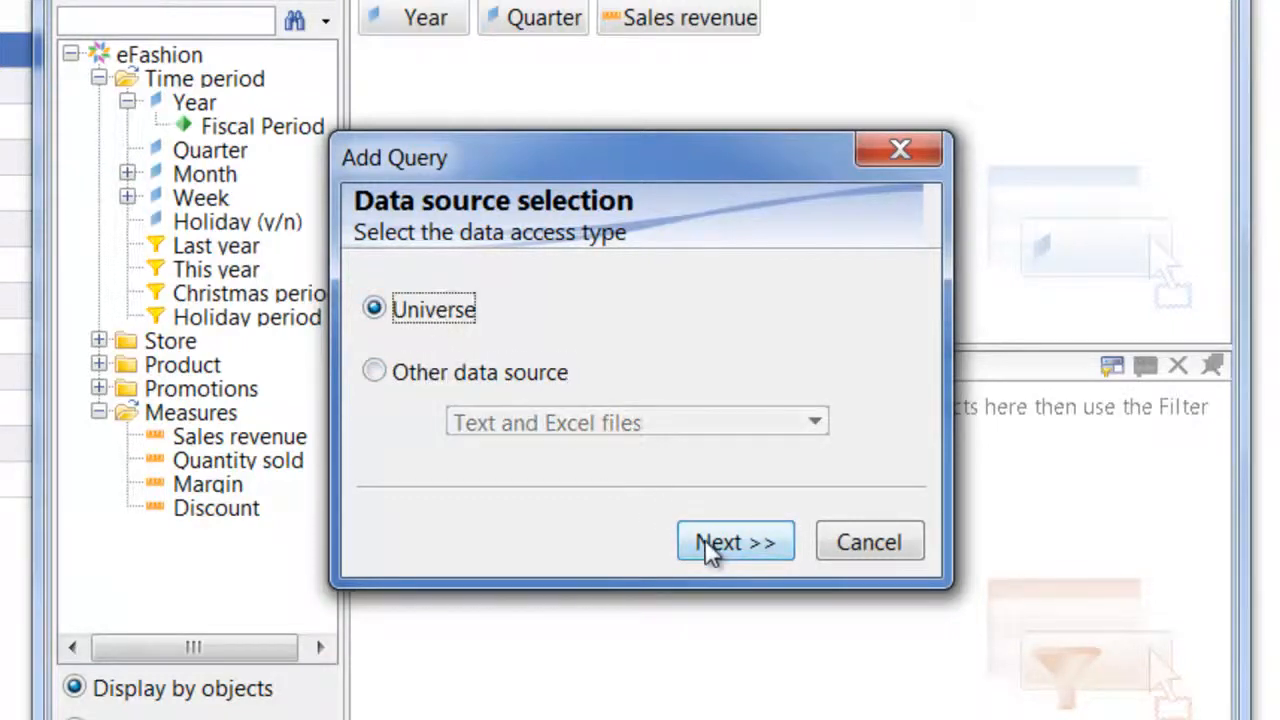
{"action": "left_click", "coordinate": [705, 545]}
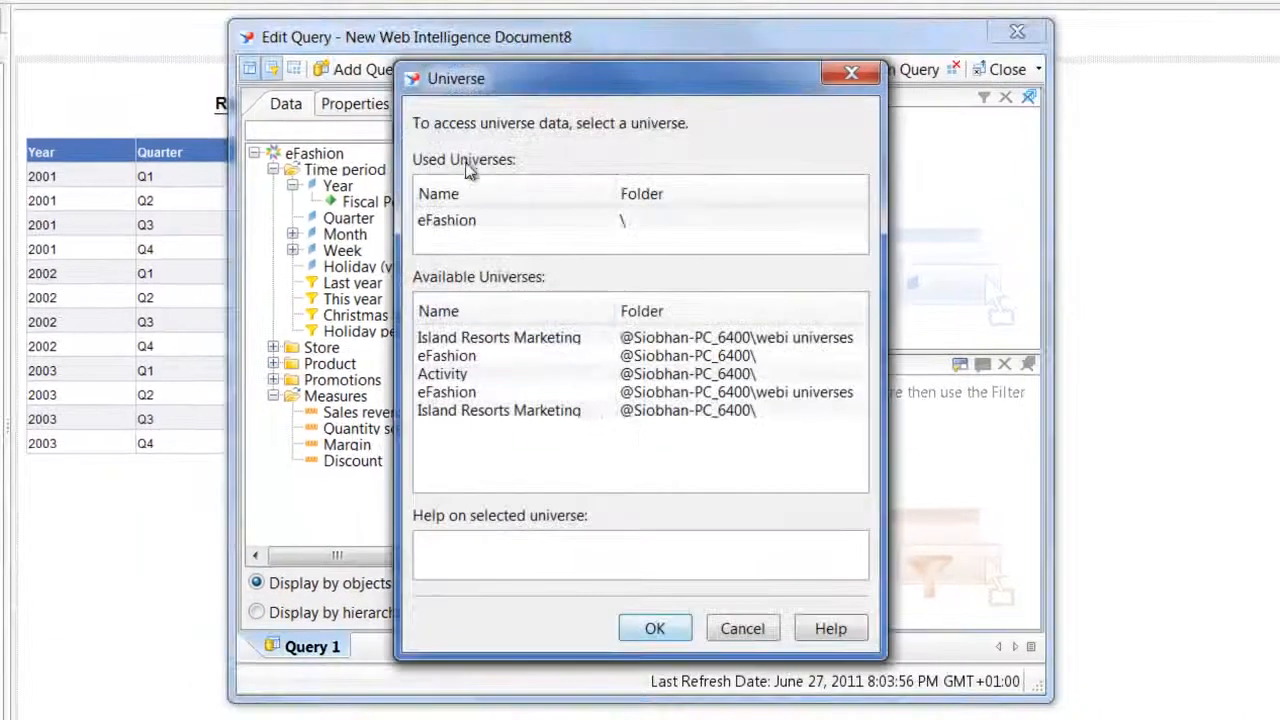
{"action": "left_click", "coordinate": [483, 414]}
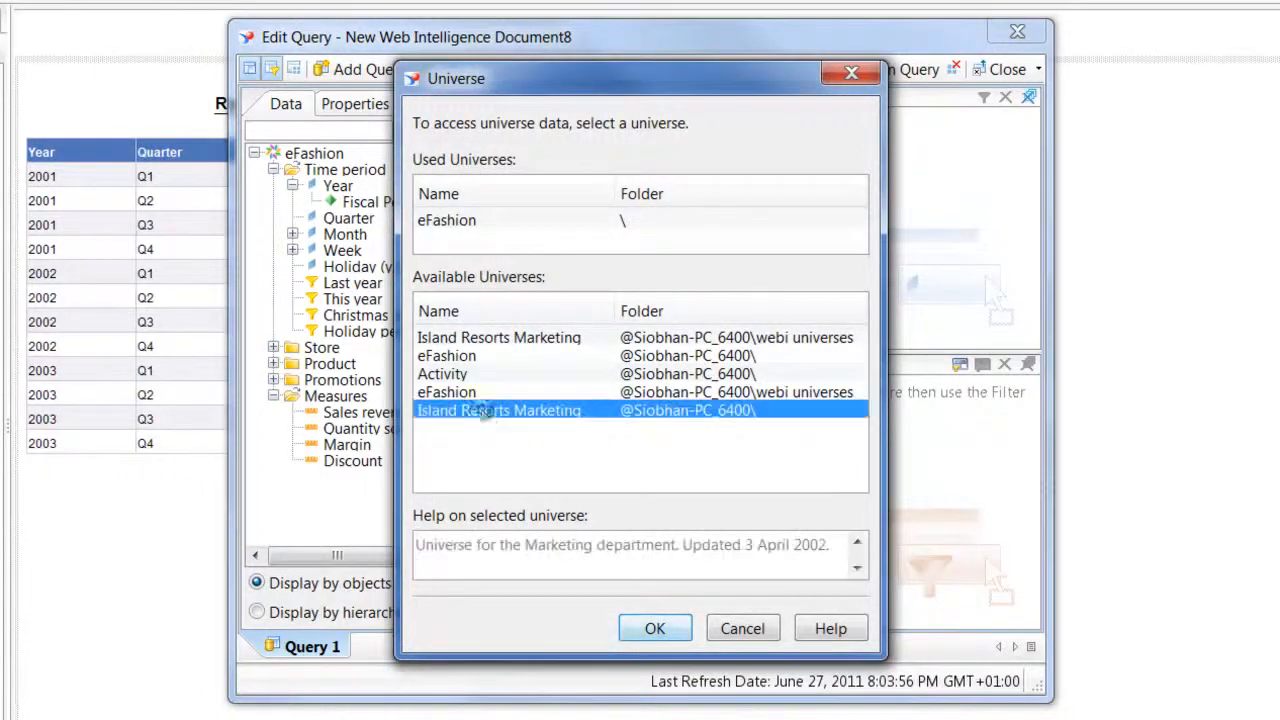
{"action": "double_click", "coordinate": [483, 414]}
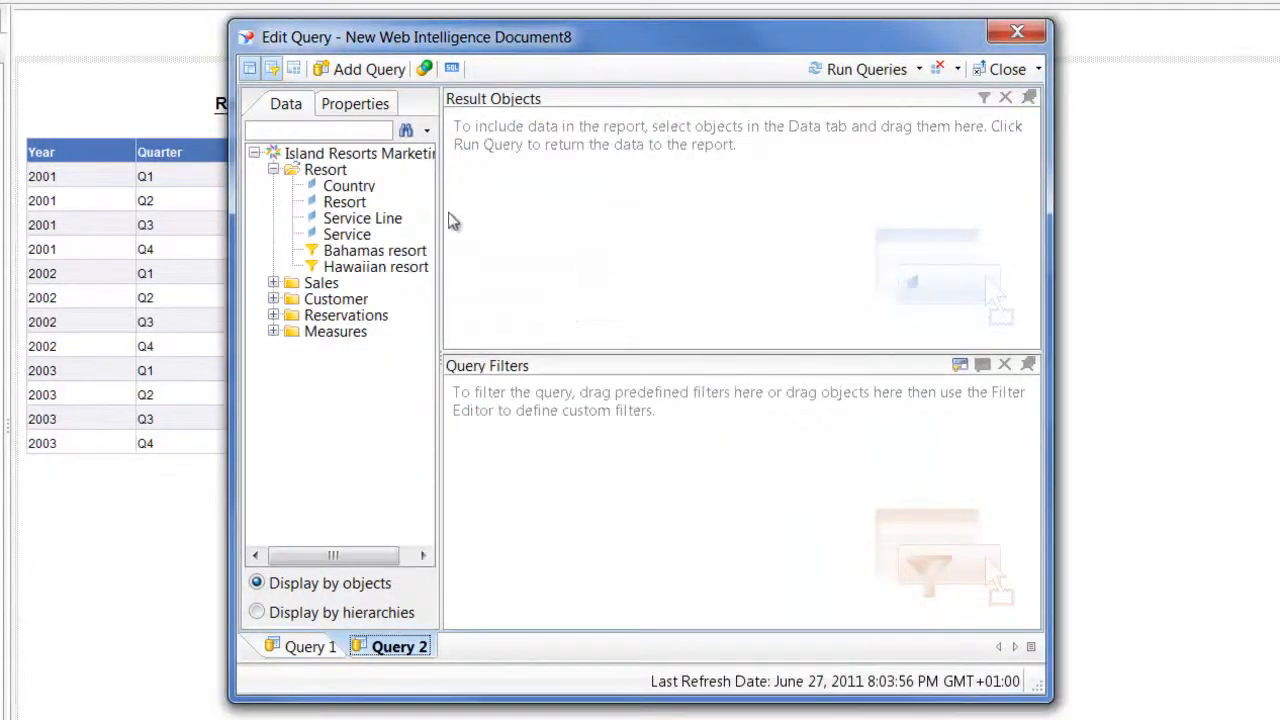
Add Year, Quarter and Revenue as result objects of the second query and run the queries
{"action": "left_click", "coordinate": [348, 188]}
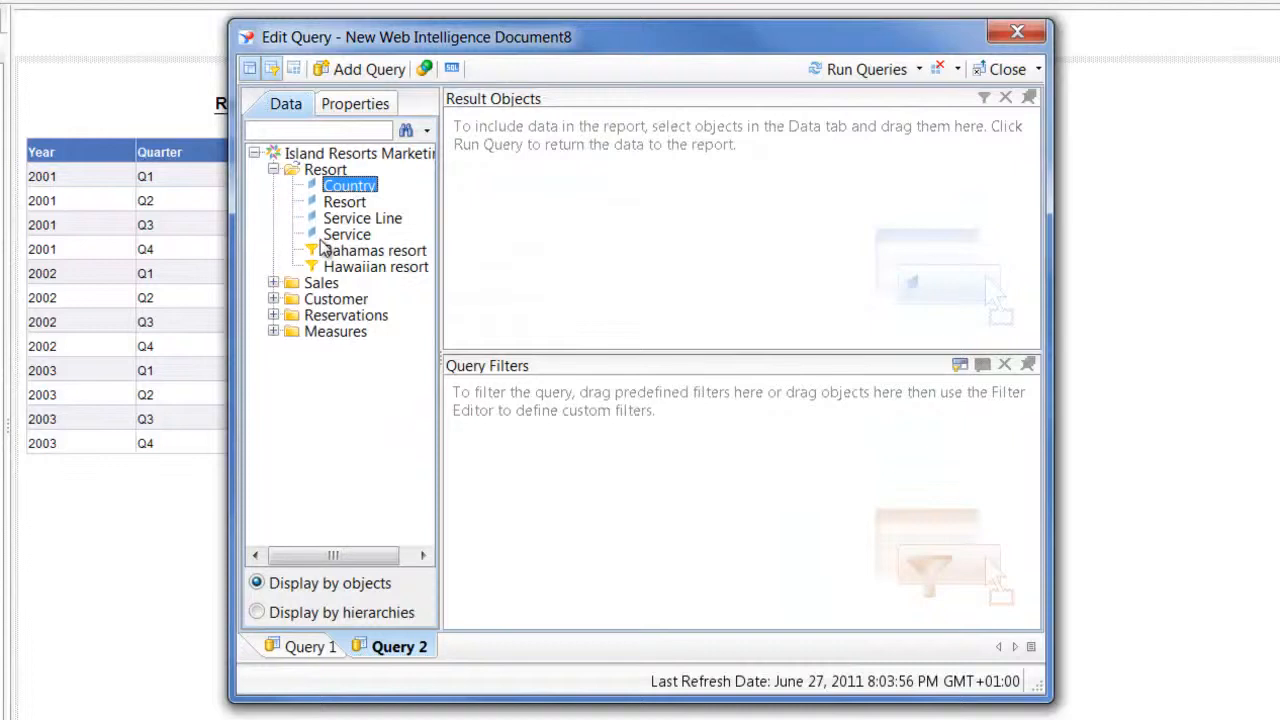
{"action": "mouse_move", "coordinate": [322, 247]}
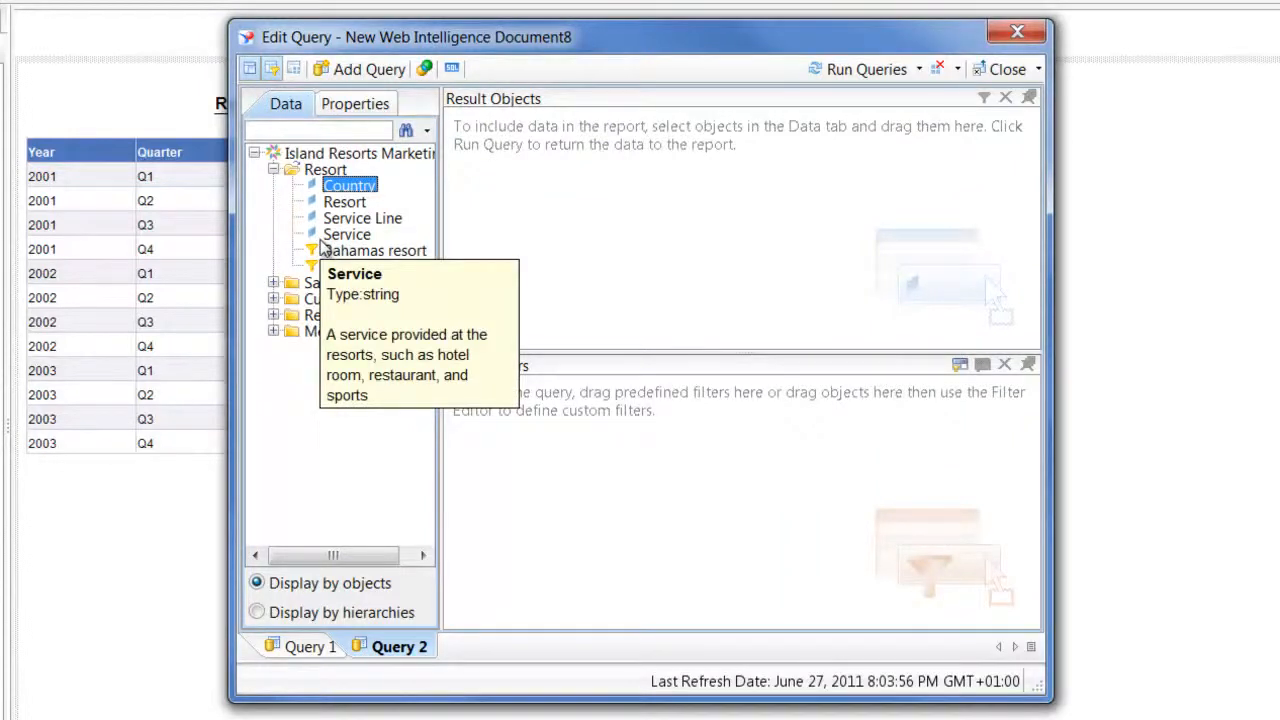
{"action": "type", "text": "year"}
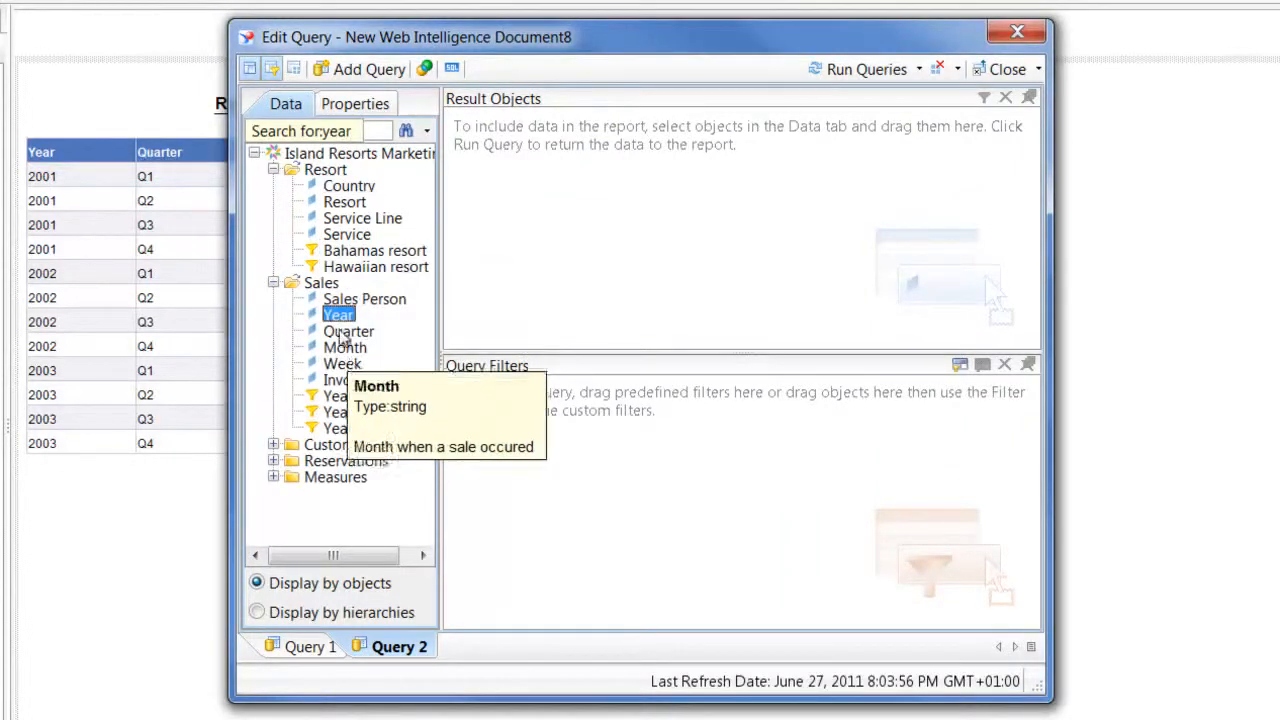
{"action": "double_click", "coordinate": [338, 315]}
{"action": "double_click", "coordinate": [348, 331]}
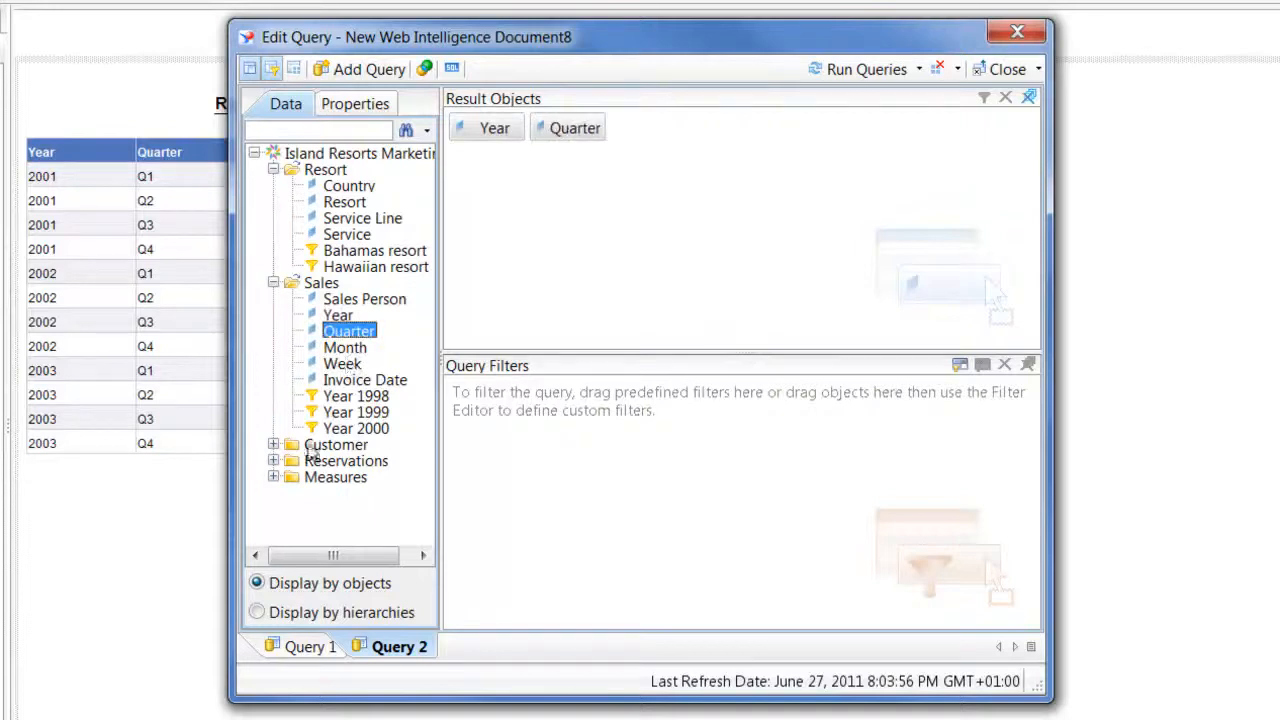
{"action": "left_click", "coordinate": [274, 479]}
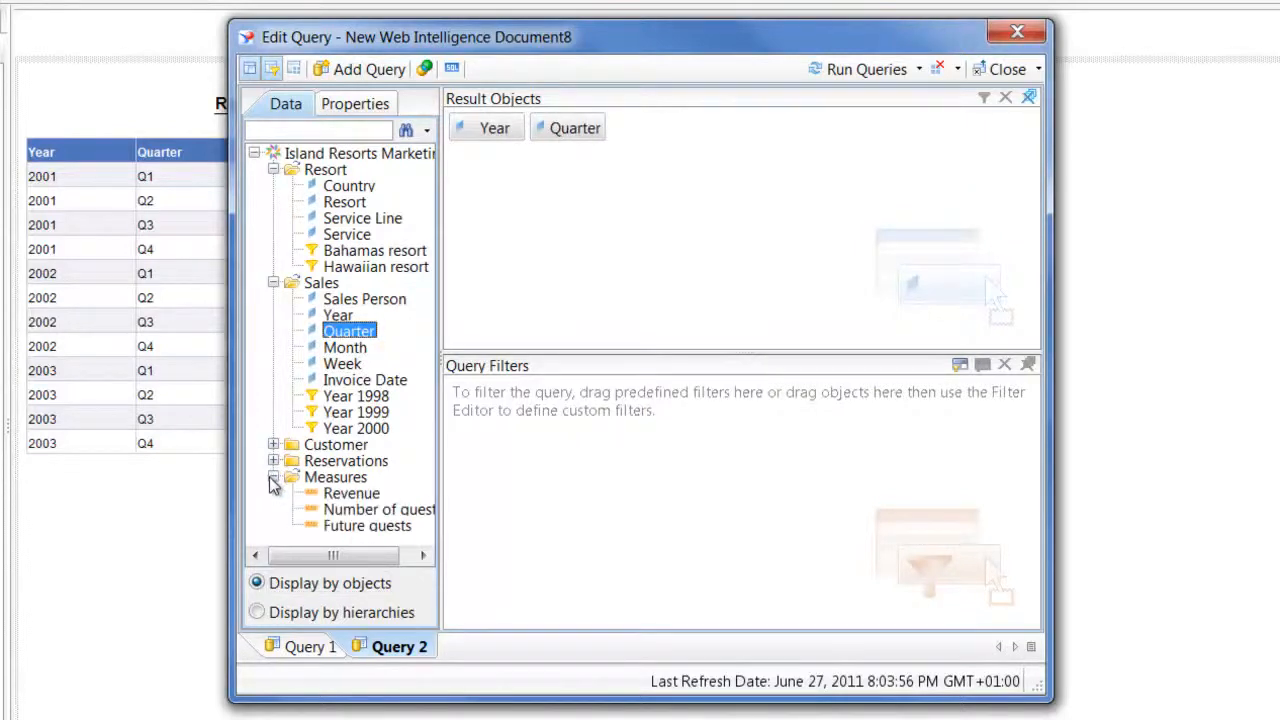
{"action": "left_click", "coordinate": [338, 495]}
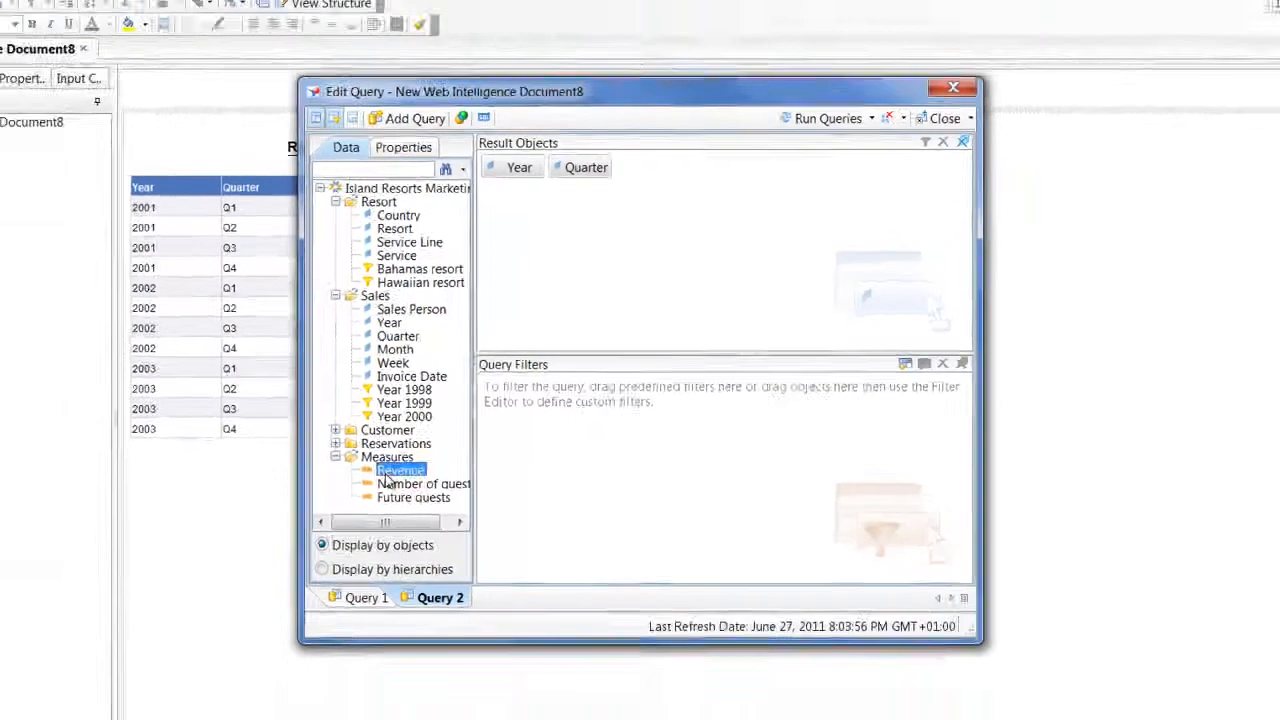
{"action": "double_click", "coordinate": [390, 472]}
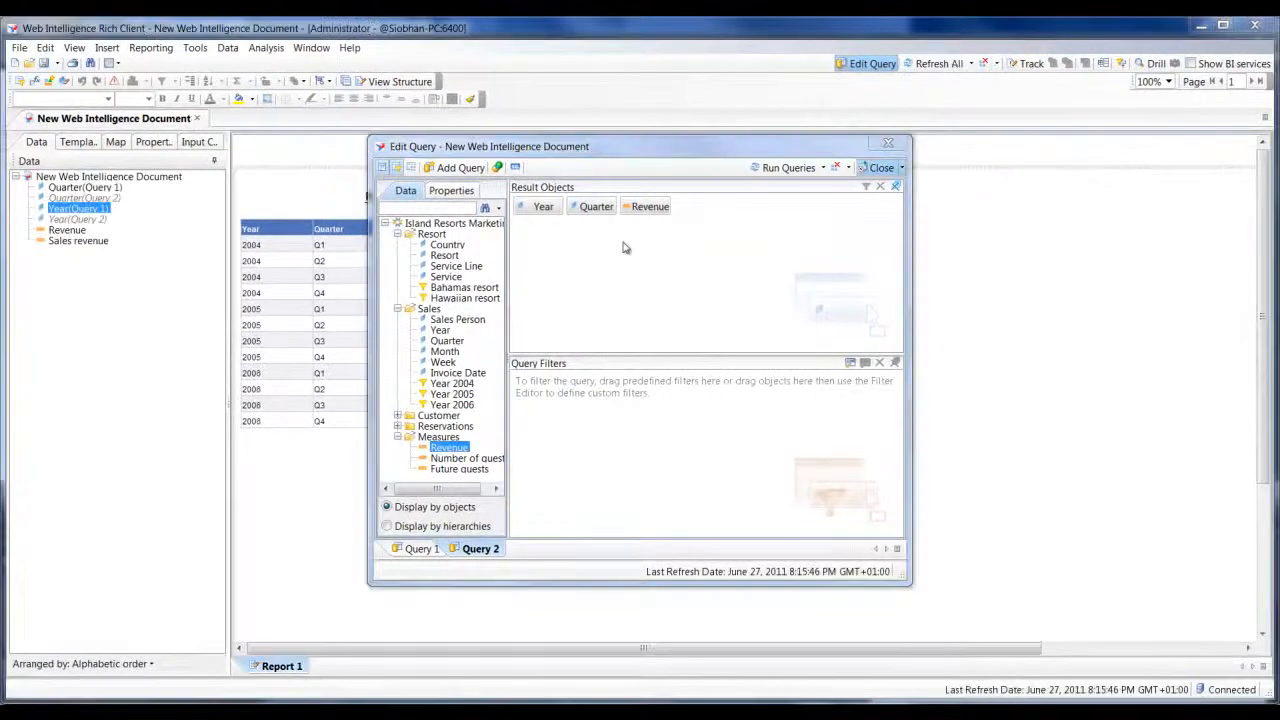
{"action": "left_click", "coordinate": [779, 172]}
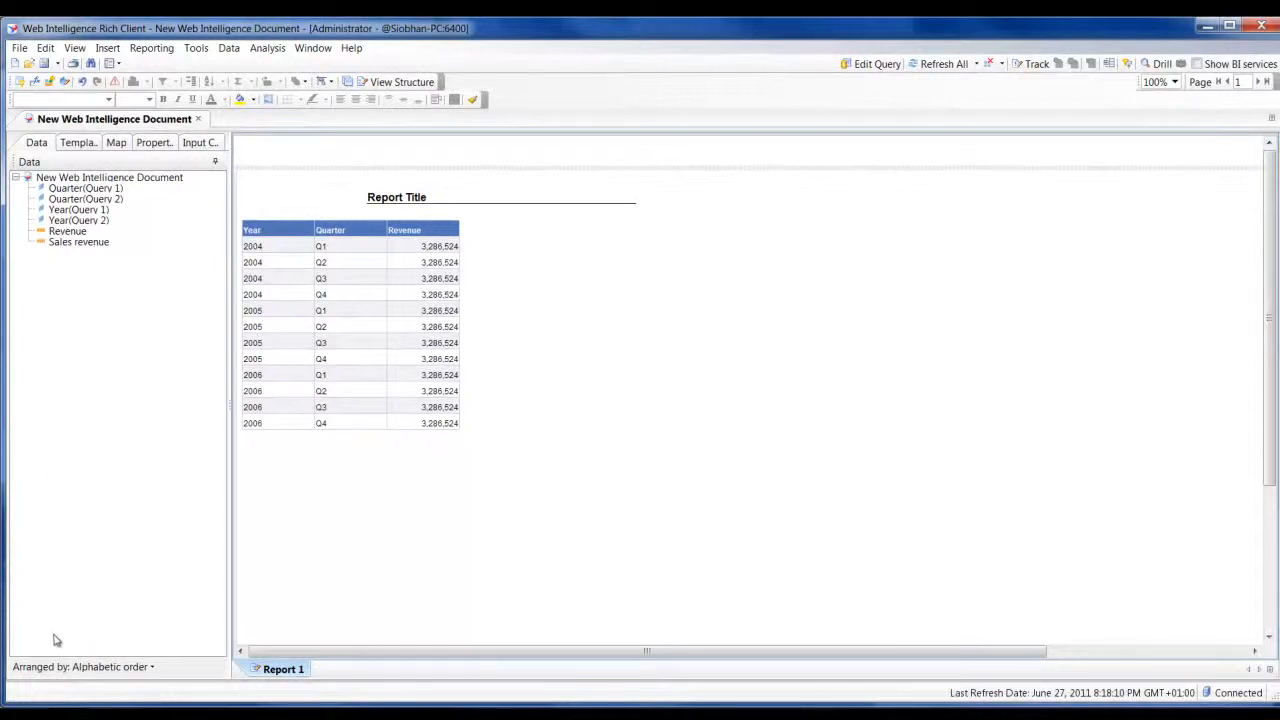
Arrange the document's data objects by query and expand the Island Resorts Marketing query
{"action": "left_click", "coordinate": [84, 668]}
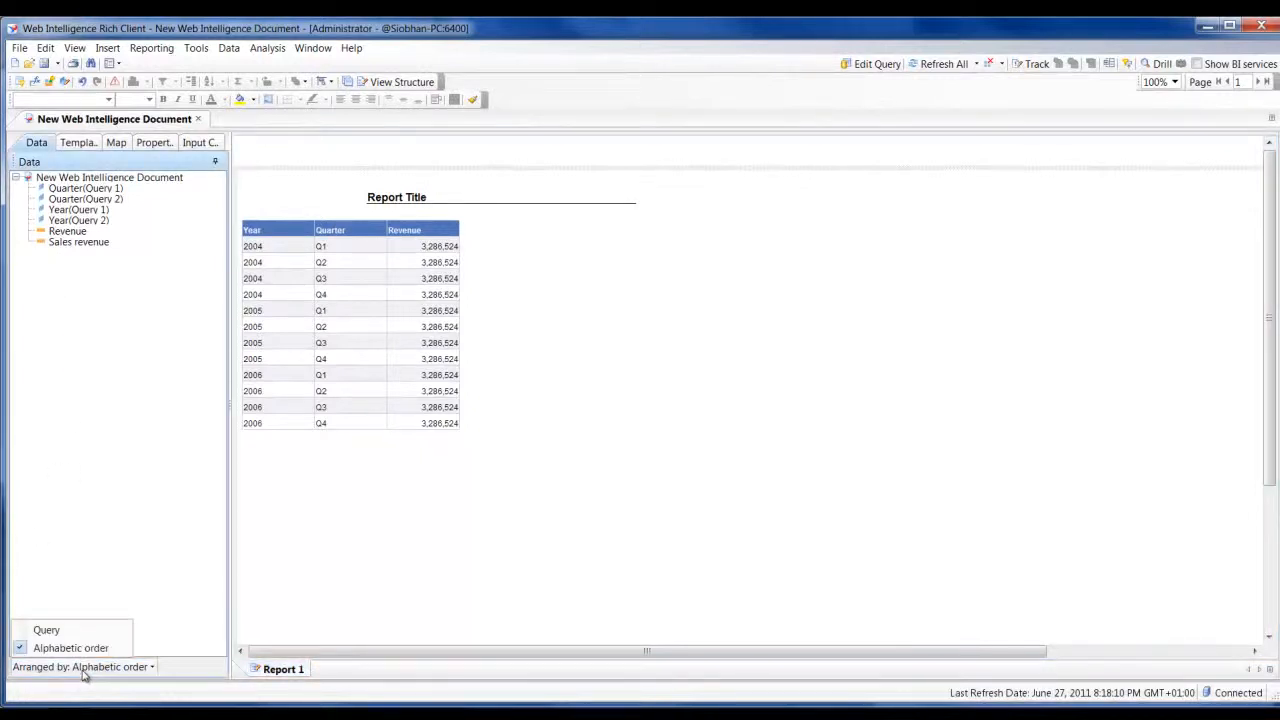
{"action": "left_click", "coordinate": [46, 632]}
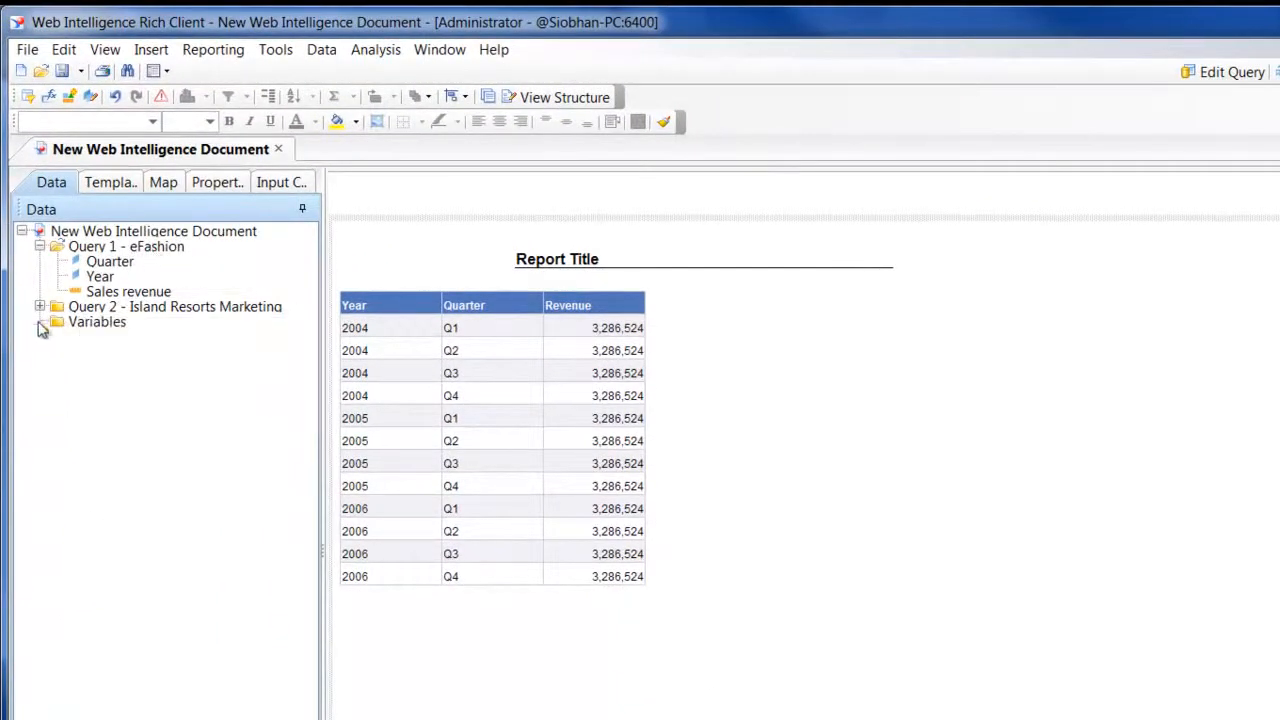
{"action": "left_click", "coordinate": [39, 307]}
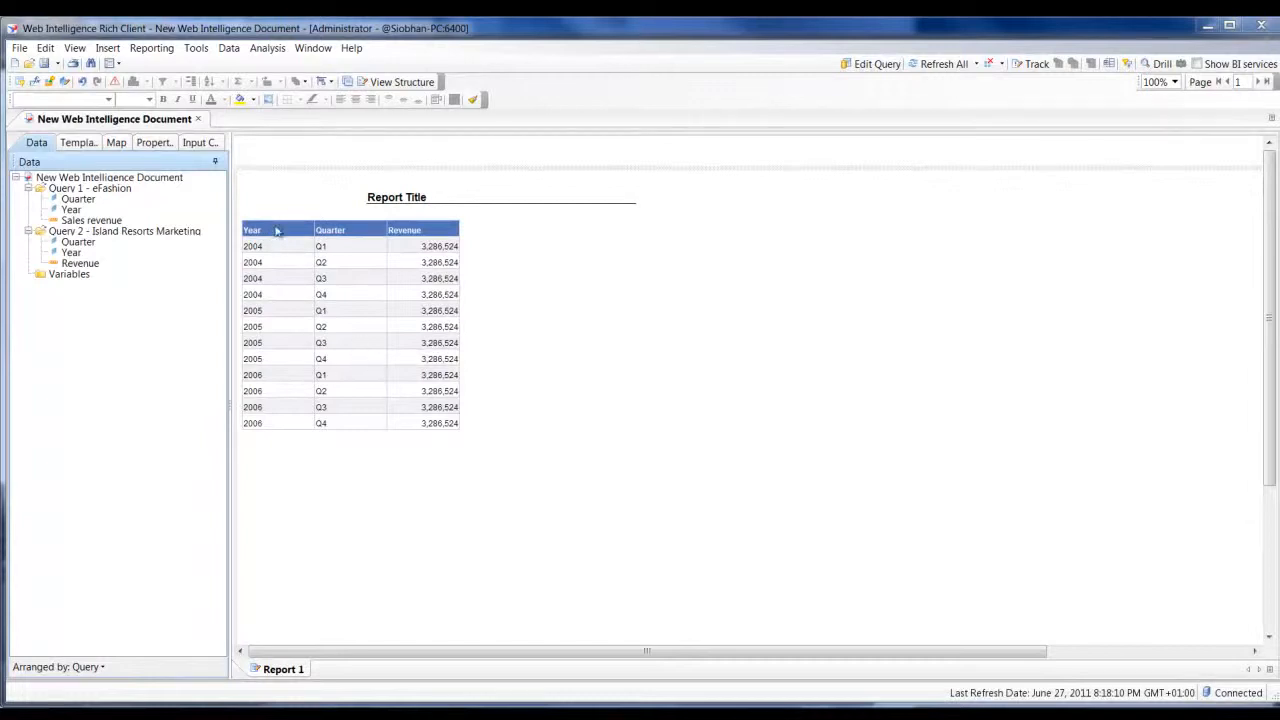
Remove the Year, Quarter and Revenue table from the report
{"action": "left_click_drag", "start_coordinate": [284, 219], "coordinate": [94, 249]}
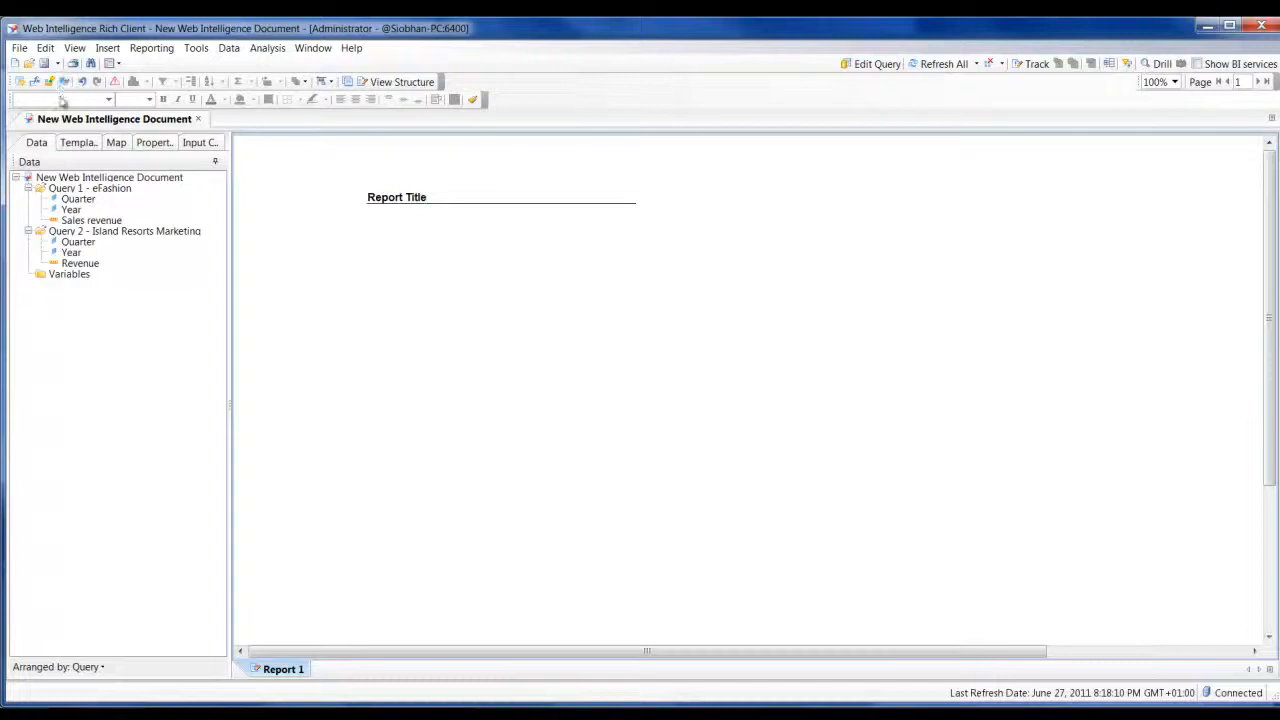
Merge the Year dimensions of the eFashion and Island Resorts Marketing queries, keeping the default merged dimension properties
{"action": "mouse_move", "coordinate": [74, 216]}
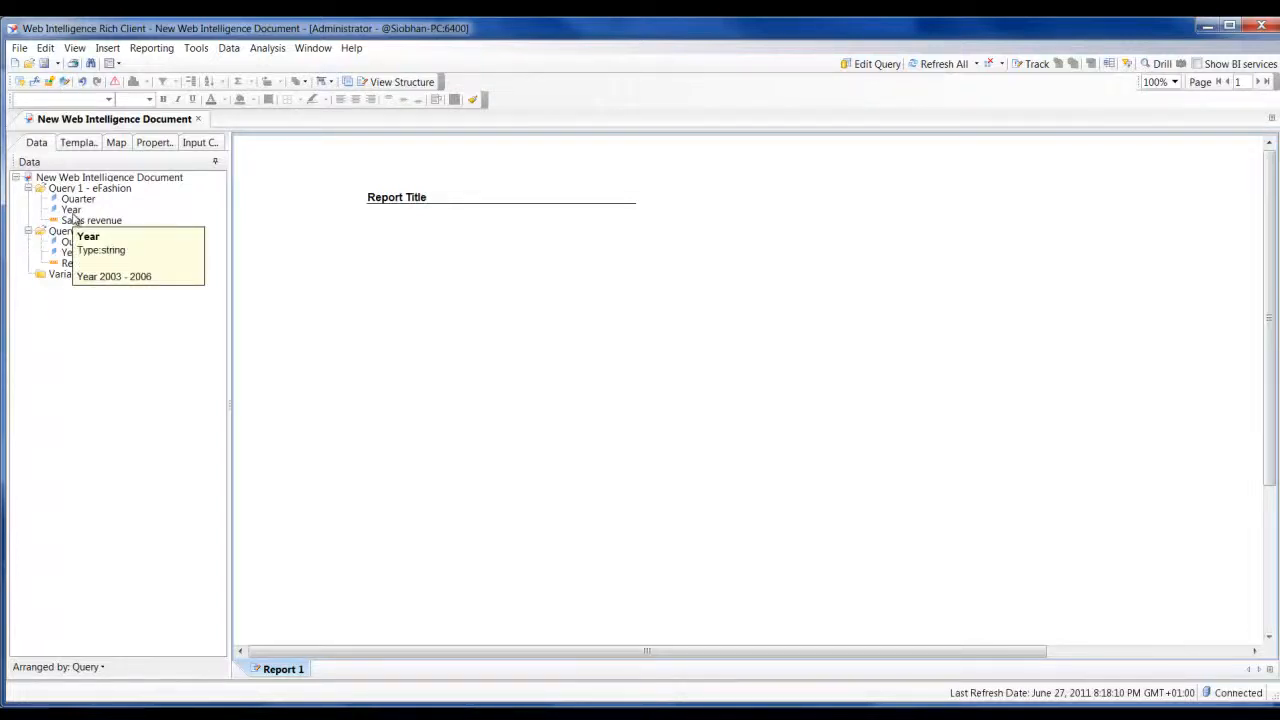
{"action": "left_click", "coordinate": [65, 83]}
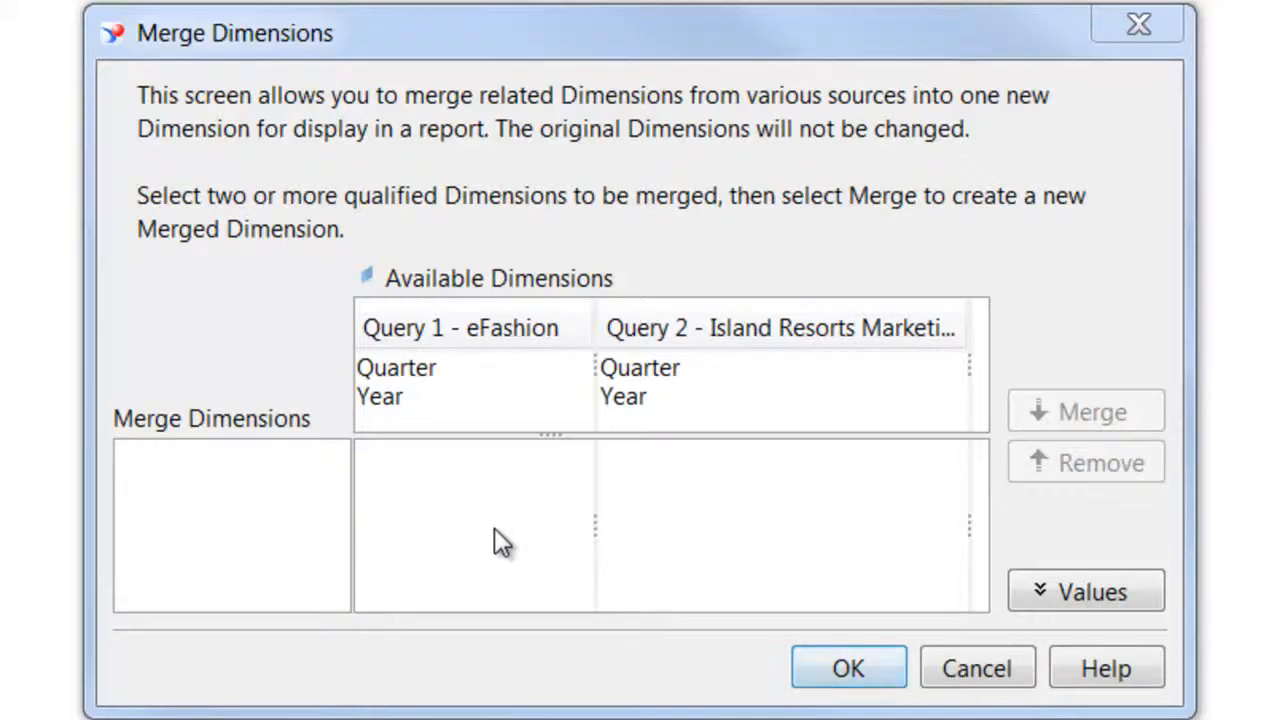
{"action": "left_click", "coordinate": [424, 411]}
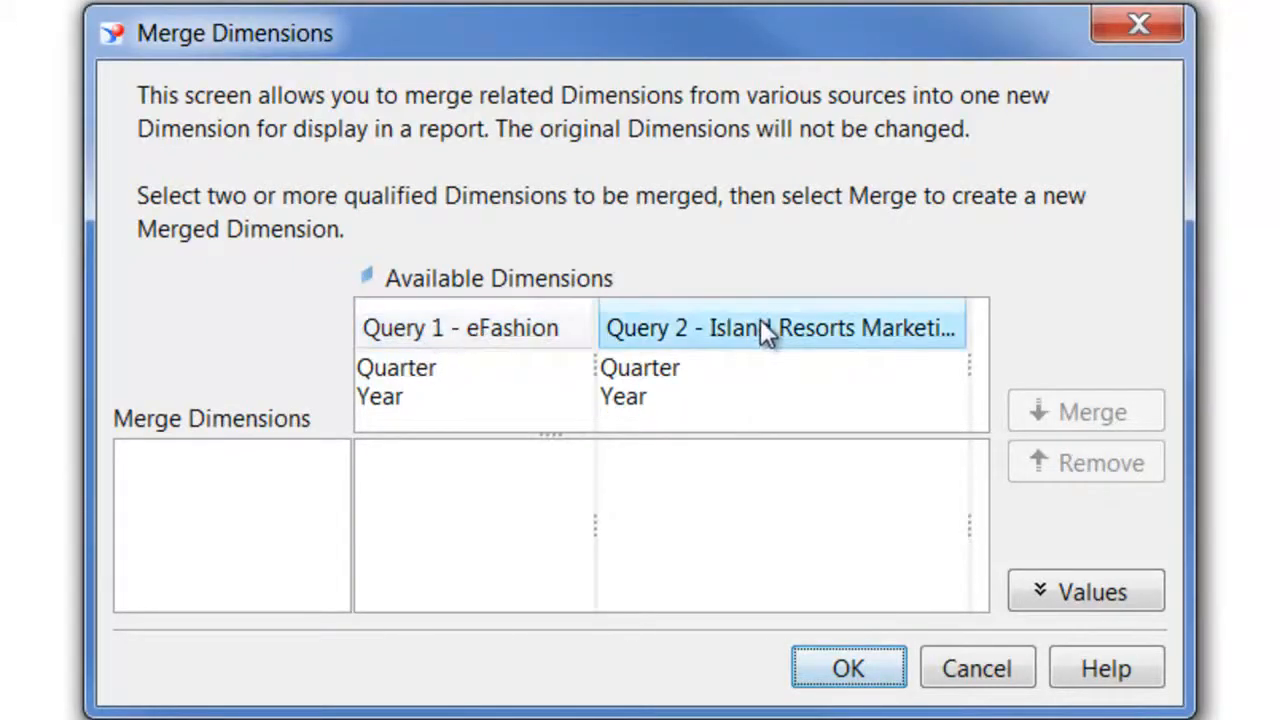
{"action": "mouse_move", "coordinate": [388, 394]}
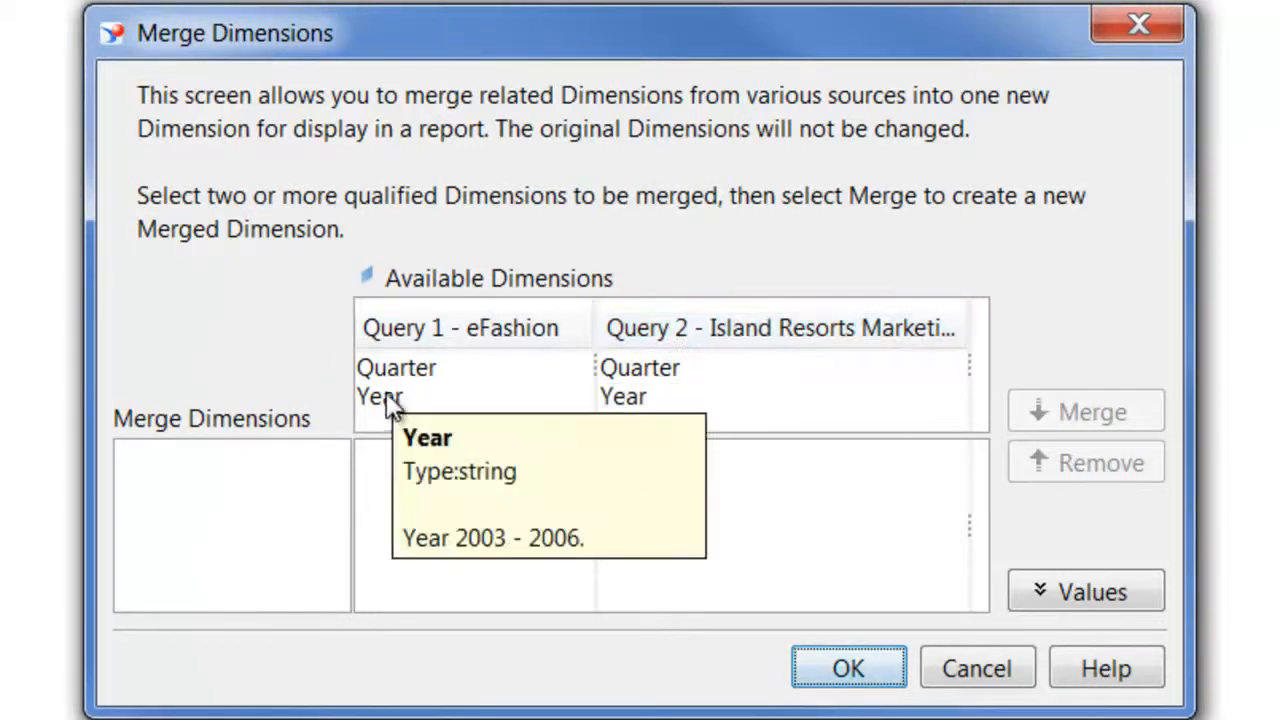
{"action": "left_click", "coordinate": [390, 400]}
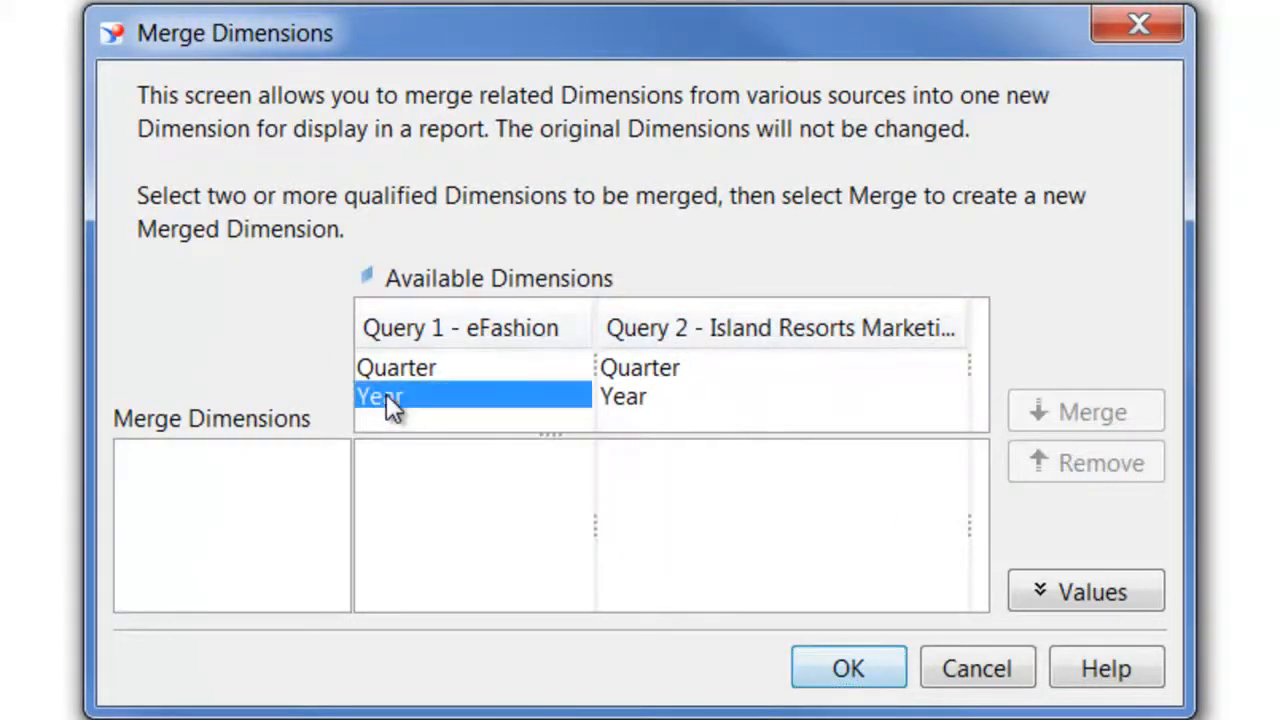
{"action": "left_click", "coordinate": [621, 396]}
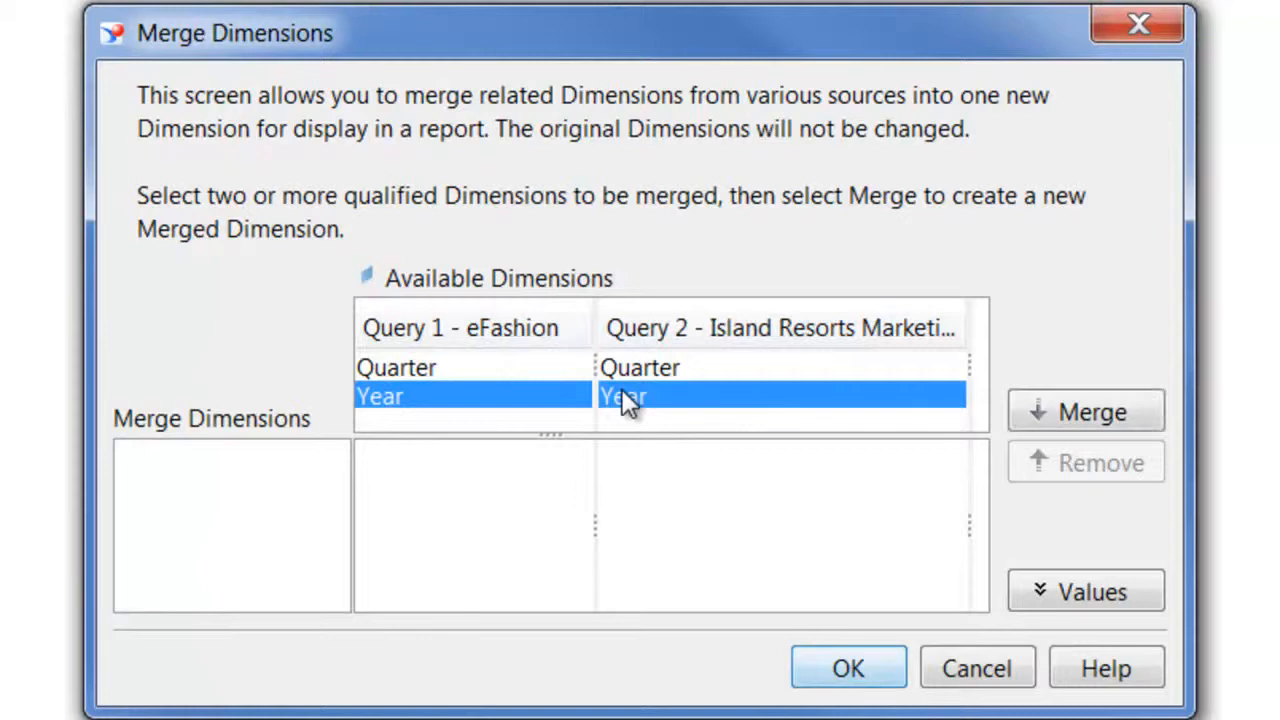
{"action": "left_click", "coordinate": [1066, 430]}
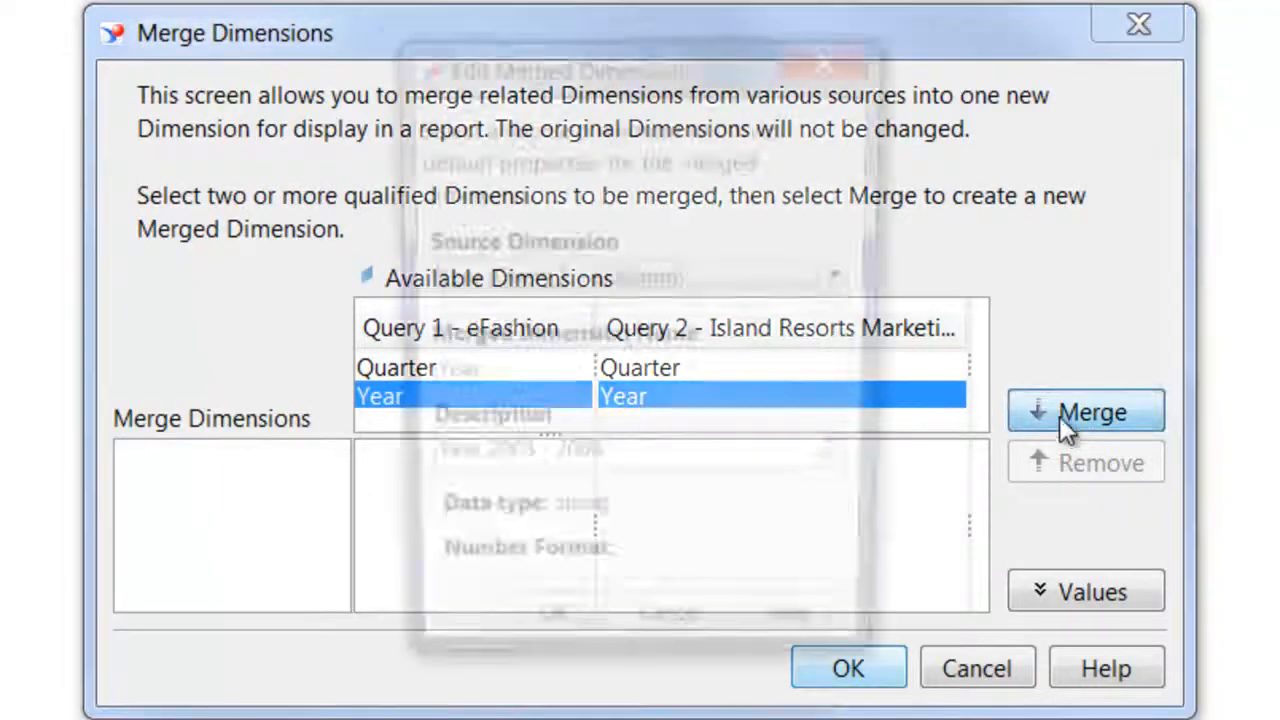
{"action": "left_click", "coordinate": [544, 648]}
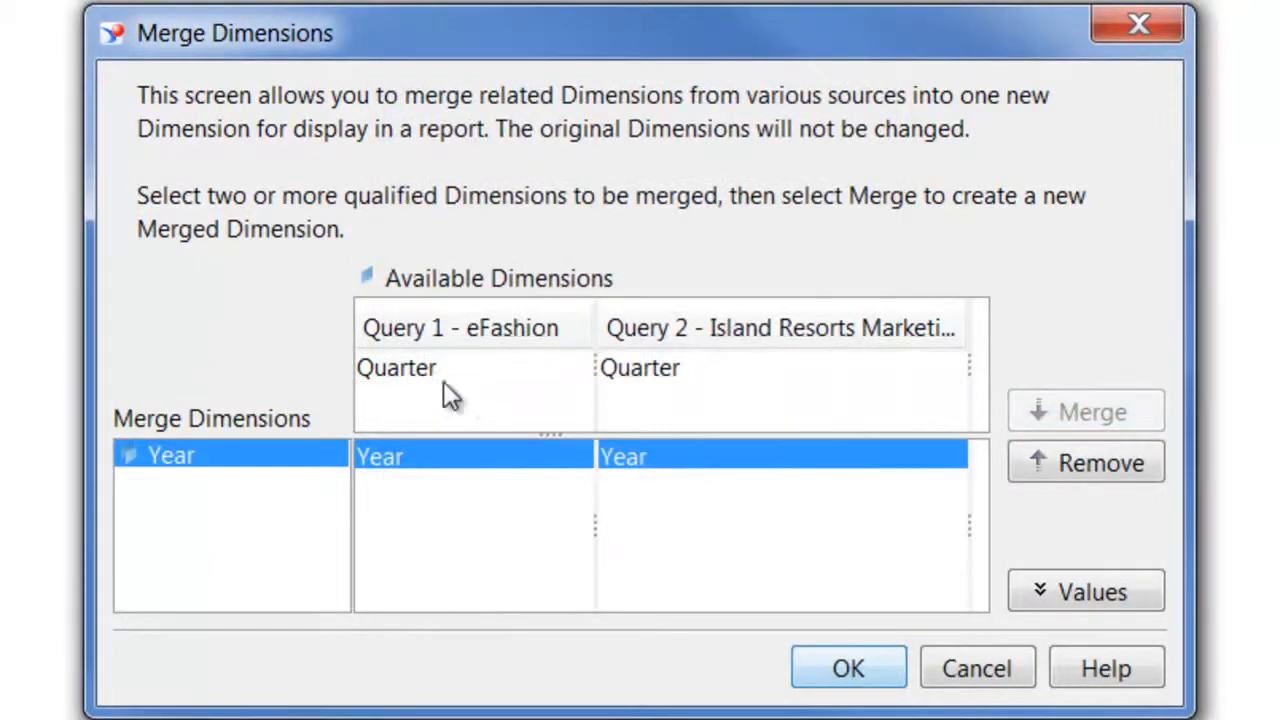
Merge the Quarter dimensions of both queries with the default properties and apply the merged dimensions to the document
{"action": "left_click", "coordinate": [443, 385]}
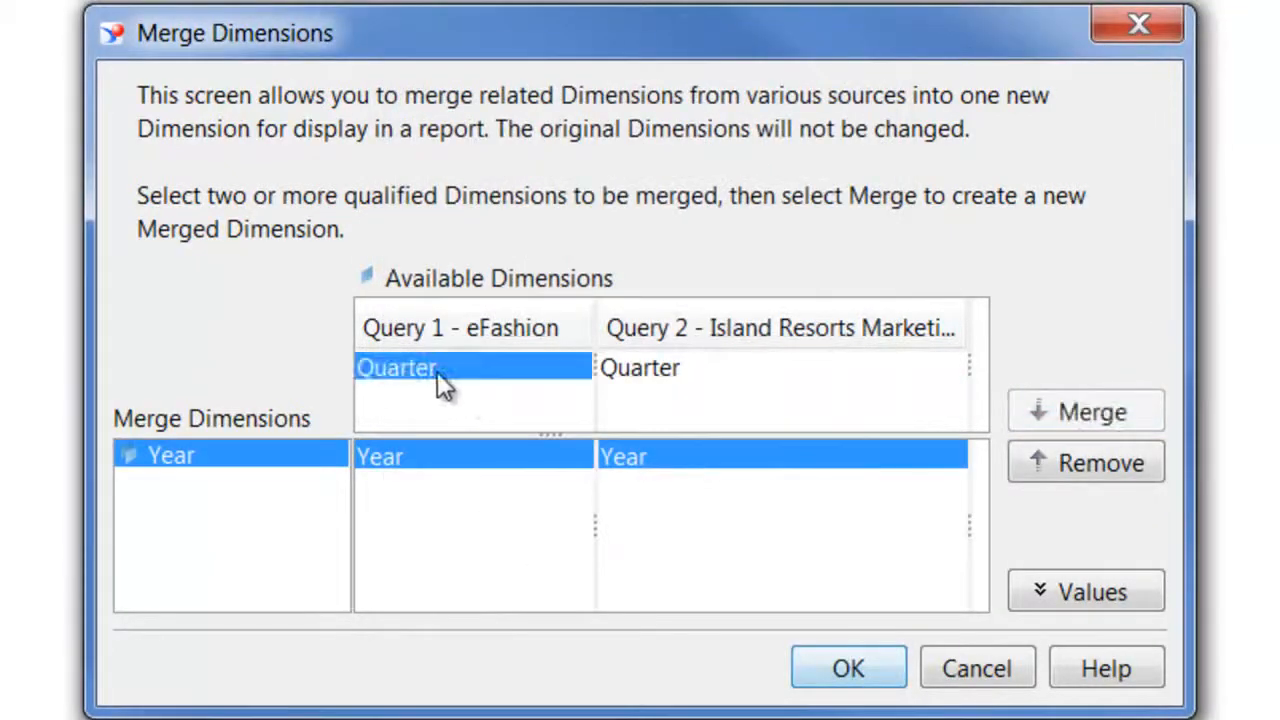
{"action": "left_click", "coordinate": [665, 382]}
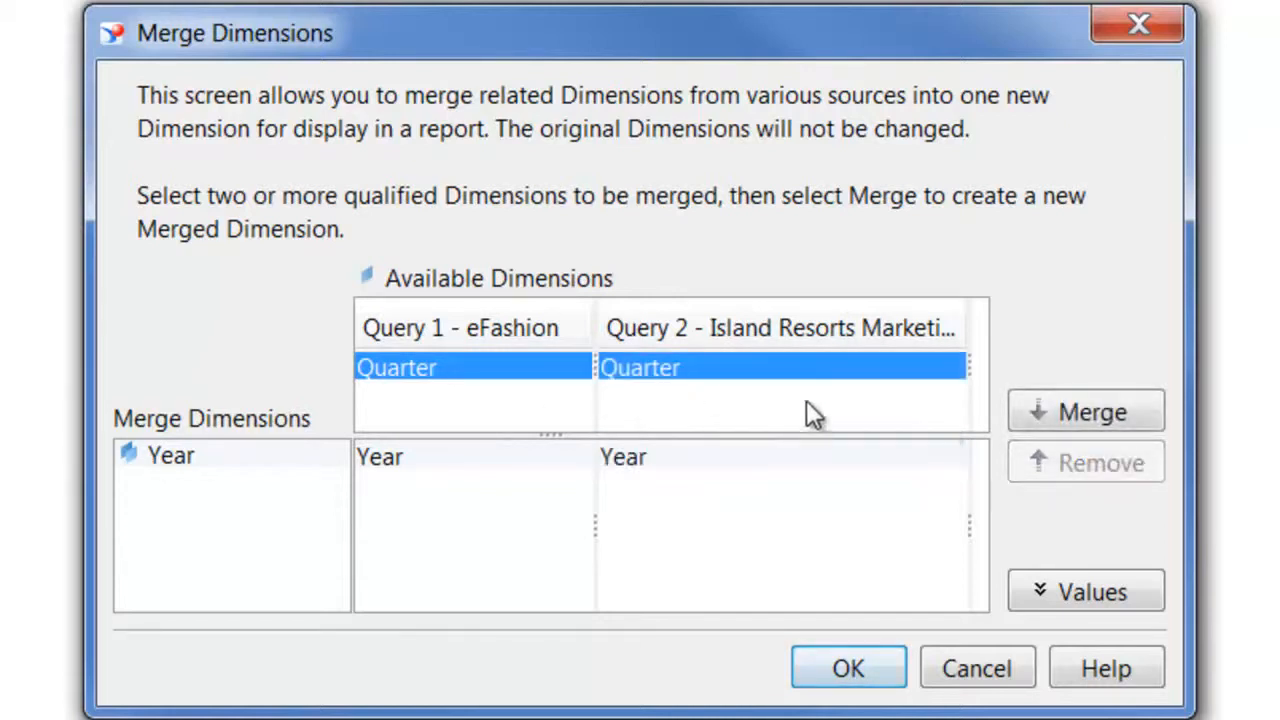
{"action": "left_click", "coordinate": [1070, 425]}
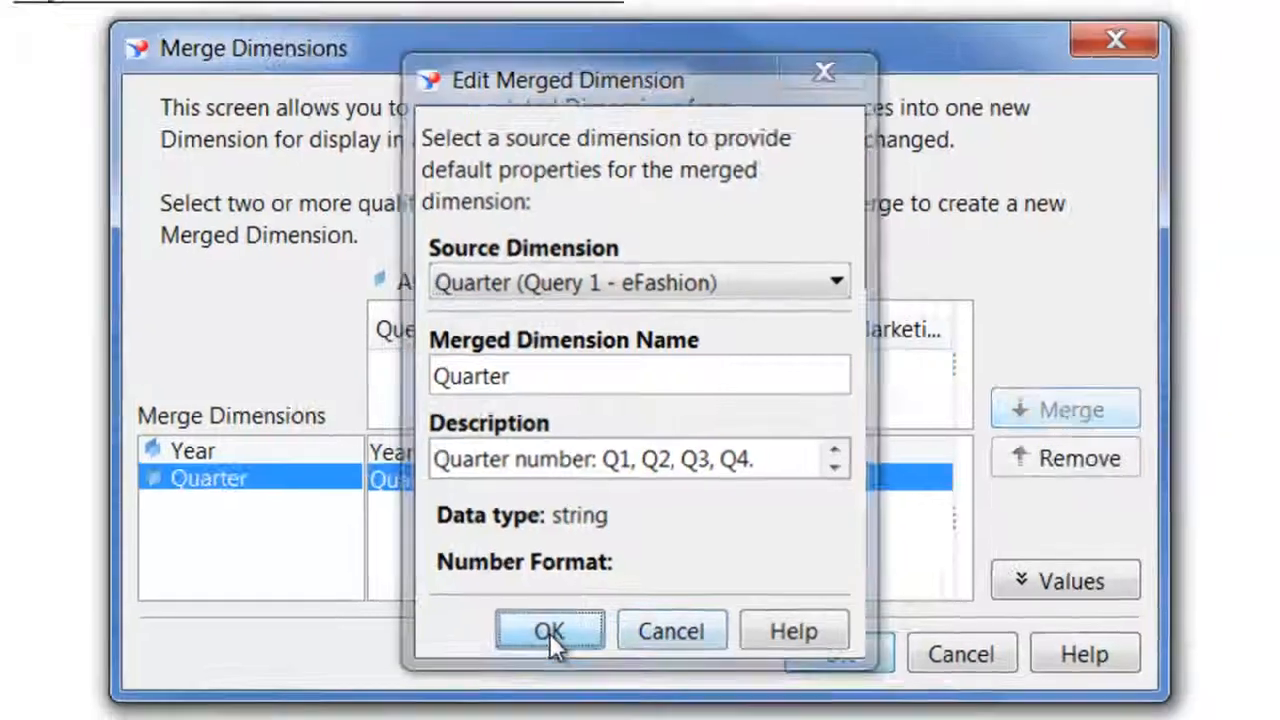
{"action": "left_click", "coordinate": [549, 632]}
{"action": "left_click", "coordinate": [835, 655]}
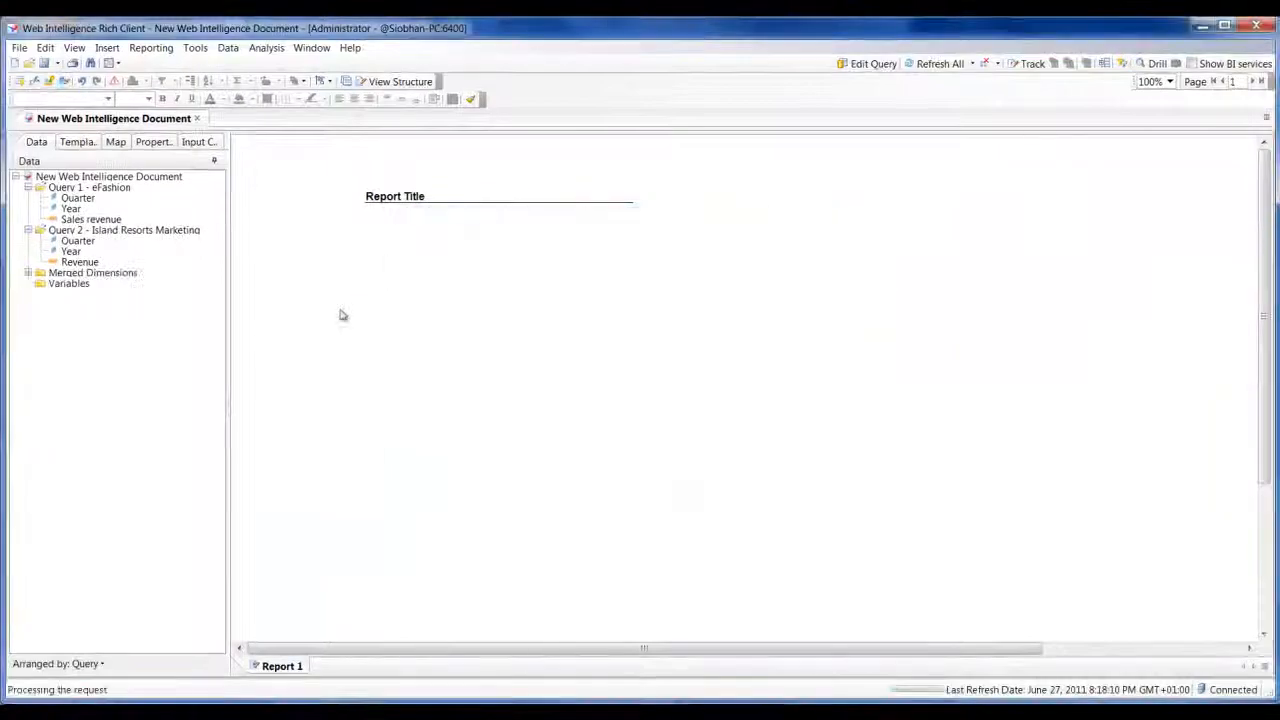
Expand the merged Quarter and Year dimensions to examine the source dimensions each one contains
{"action": "left_click", "coordinate": [28, 273]}
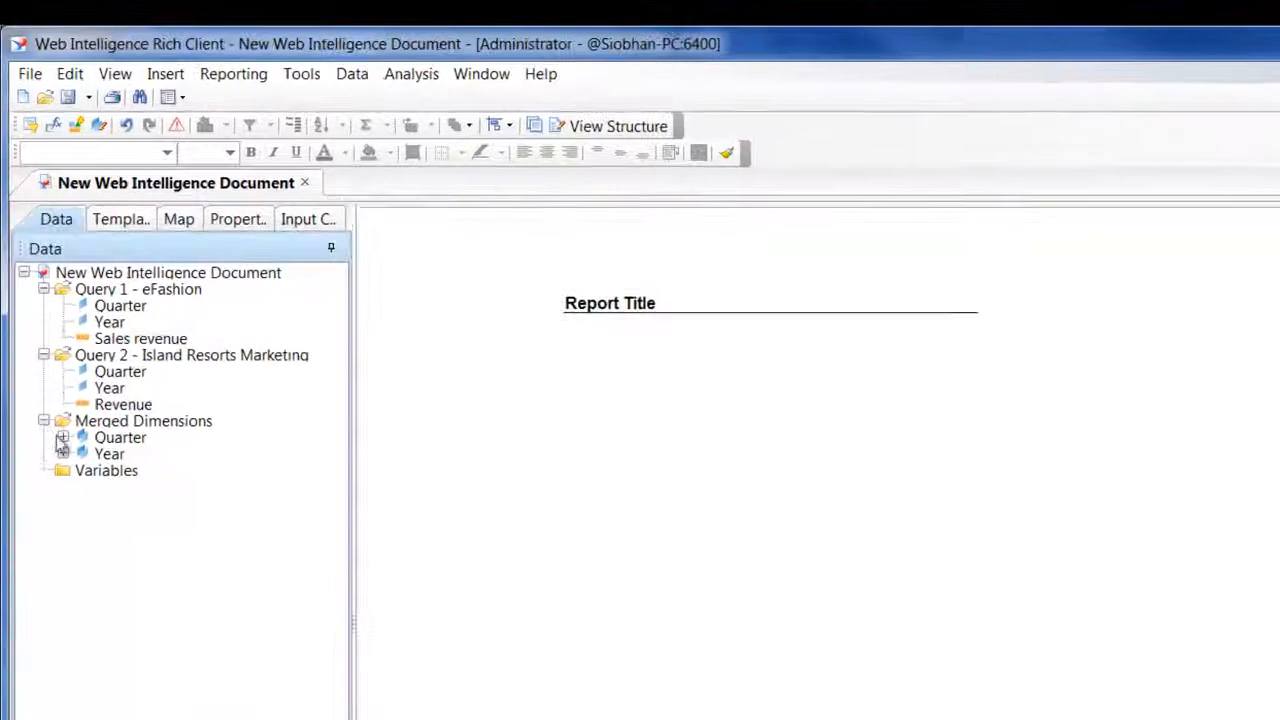
{"action": "left_click", "coordinate": [108, 438]}
{"action": "left_click", "coordinate": [100, 454]}
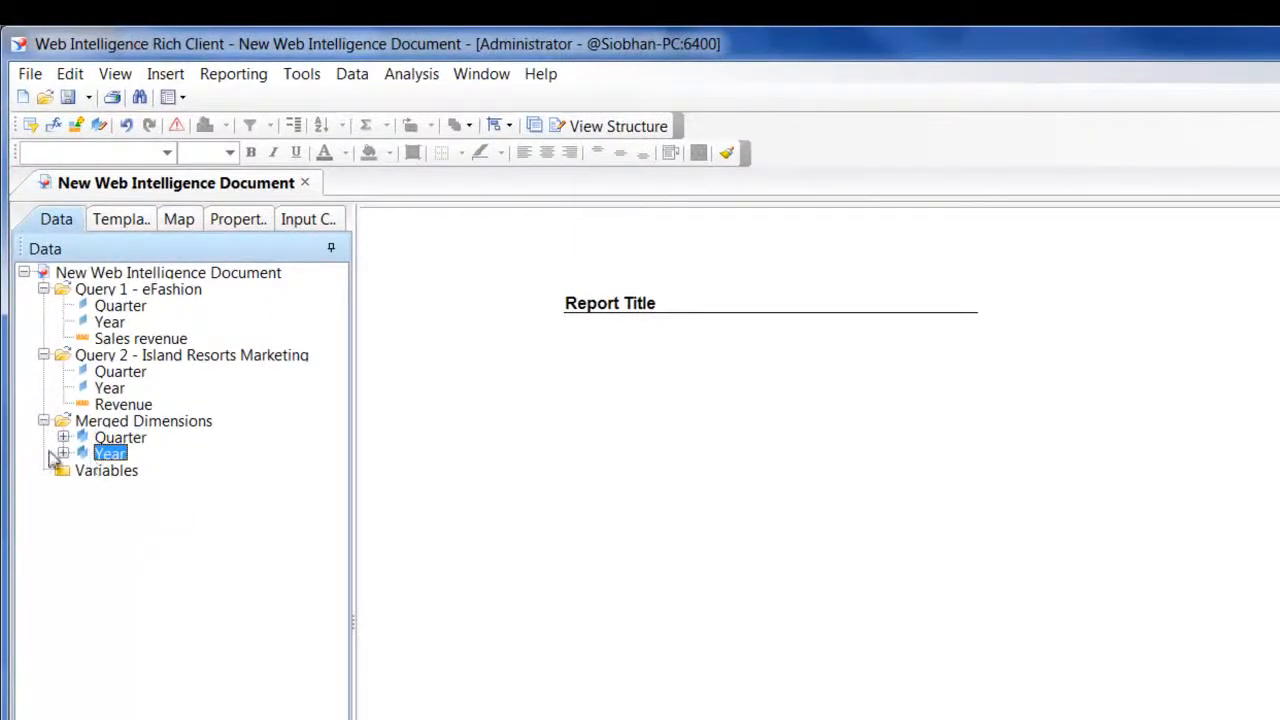
{"action": "left_click", "coordinate": [63, 437]}
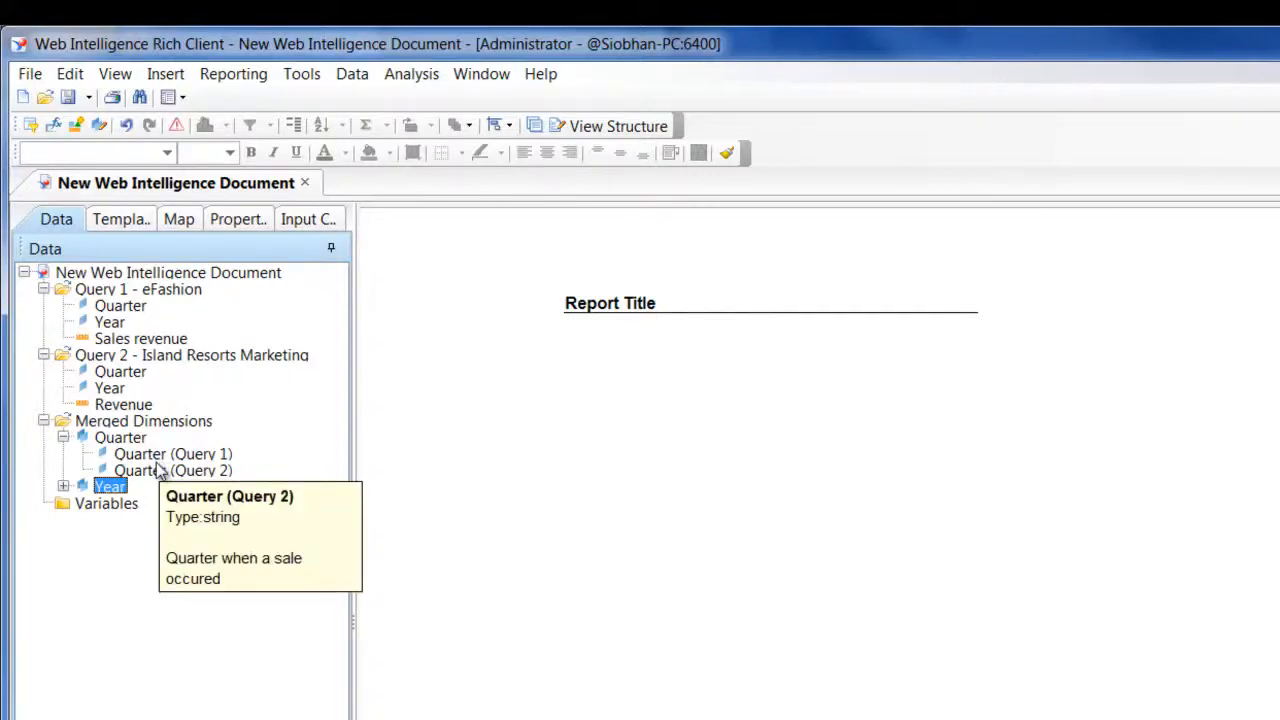
{"action": "left_click", "coordinate": [63, 487]}
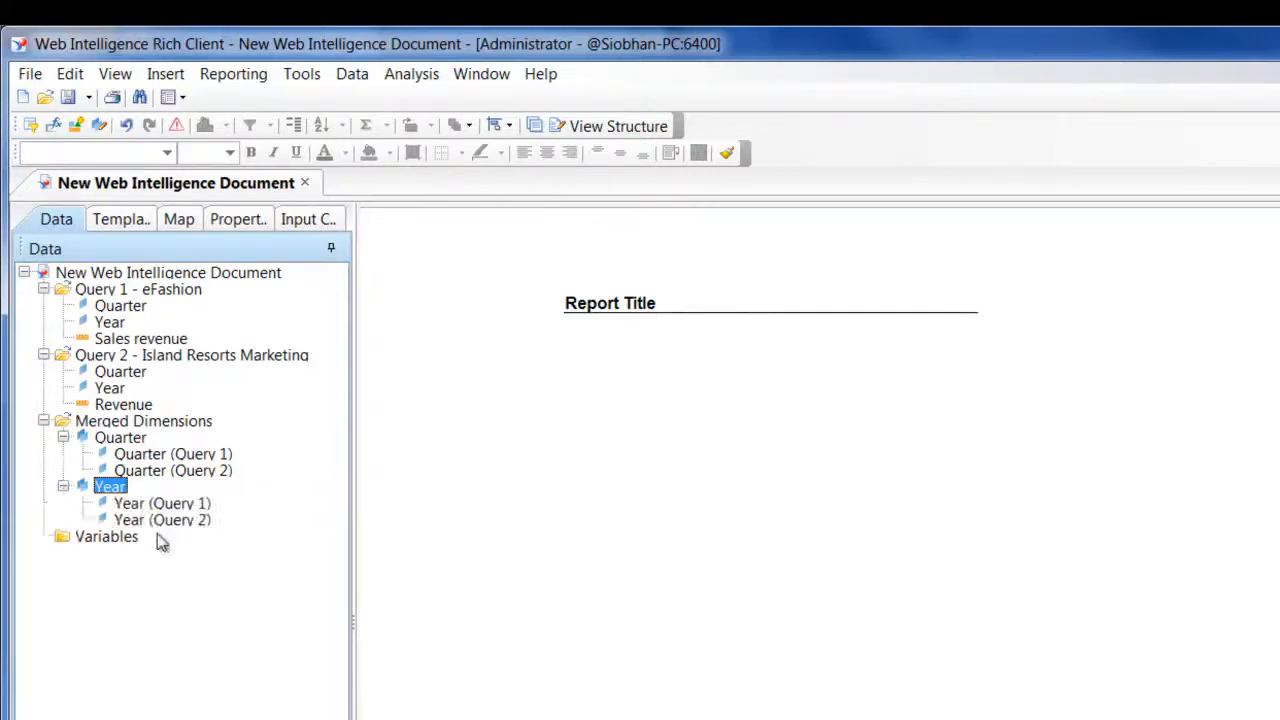
{"action": "left_click", "coordinate": [176, 507]}
{"action": "left_click", "coordinate": [189, 521]}
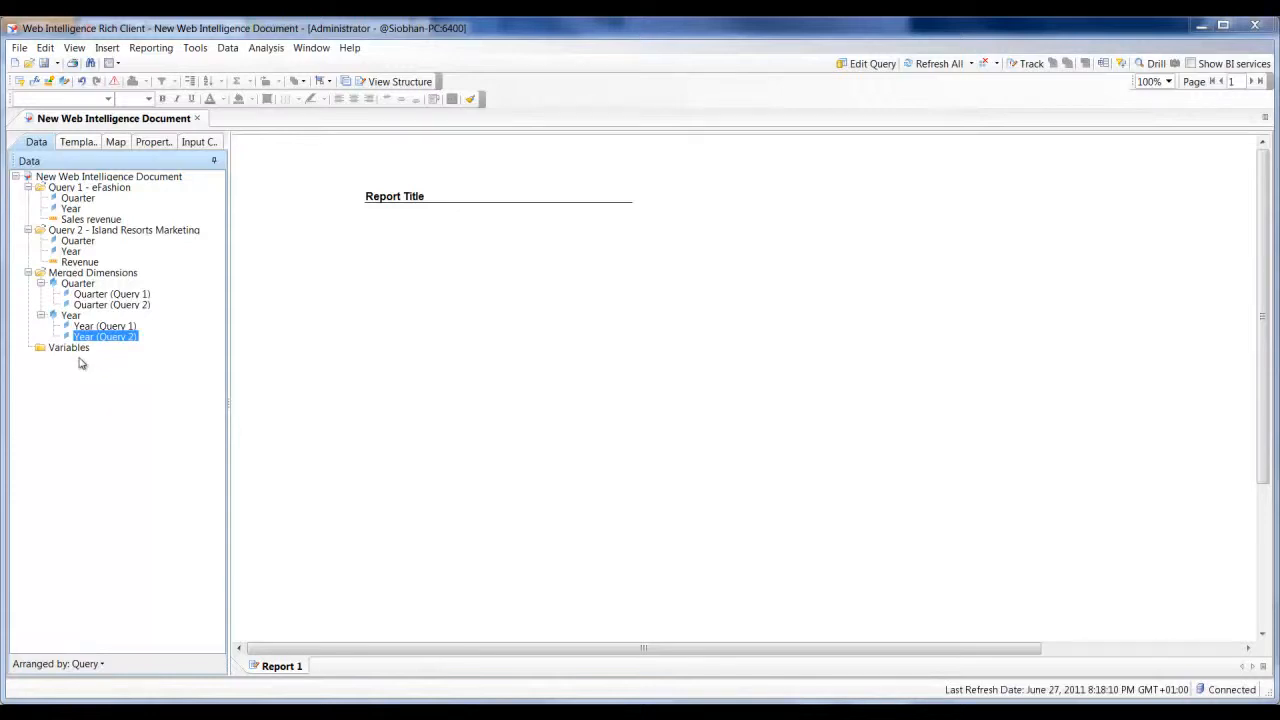
Build a table below the report title from the merged Year dimension and add merged Quarter as its second column
{"action": "left_click", "coordinate": [70, 316]}
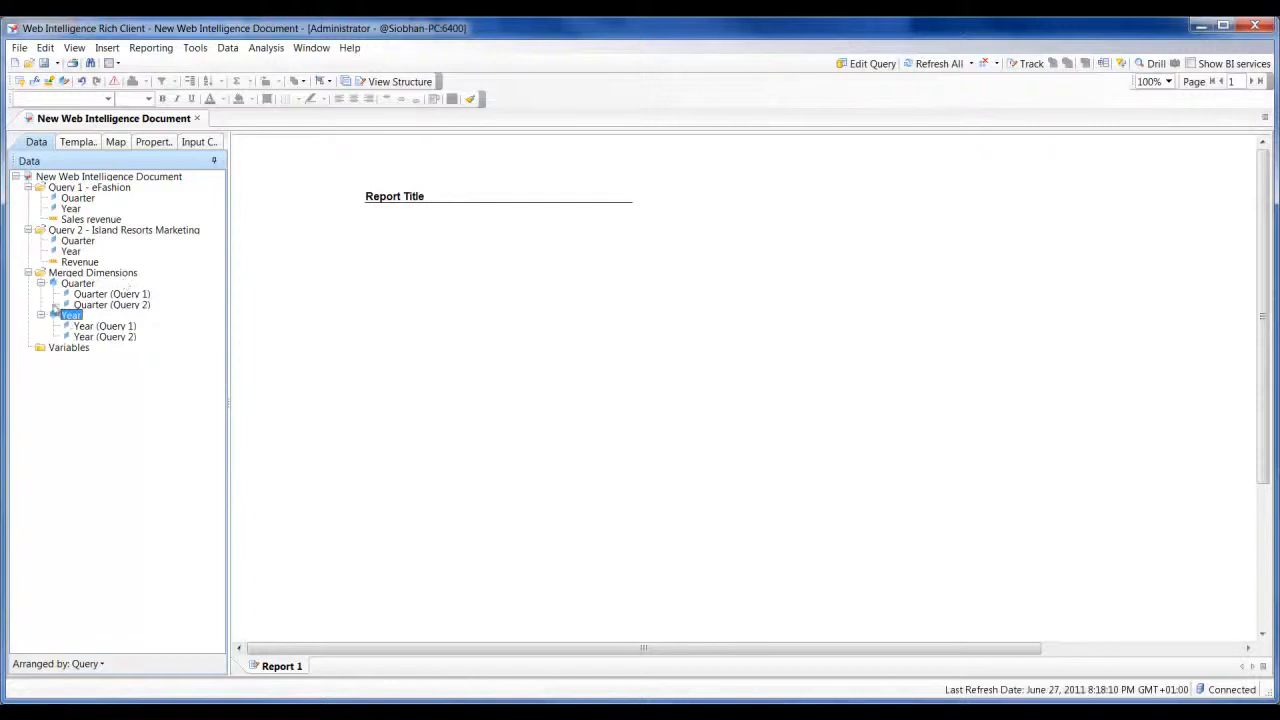
{"action": "left_click_drag", "start_coordinate": [67, 323], "coordinate": [280, 286]}
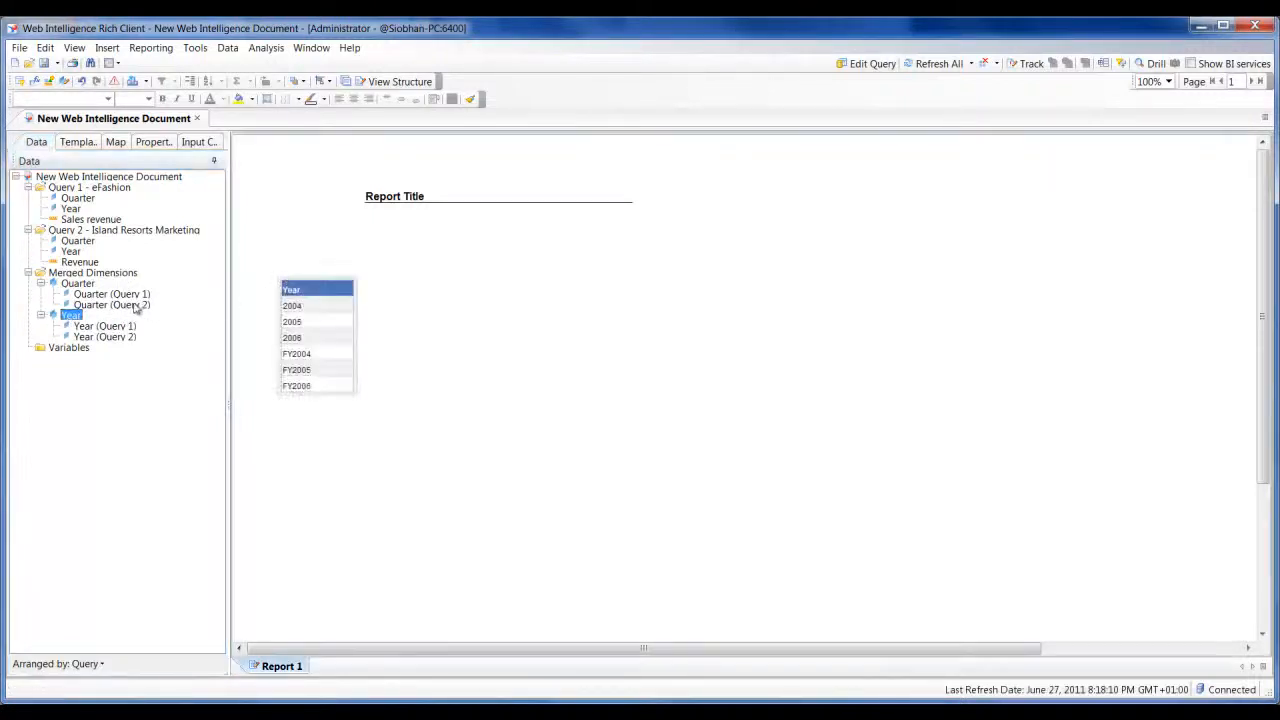
{"action": "left_click", "coordinate": [79, 284]}
{"action": "left_click_drag", "start_coordinate": [79, 284], "coordinate": [351, 310]}
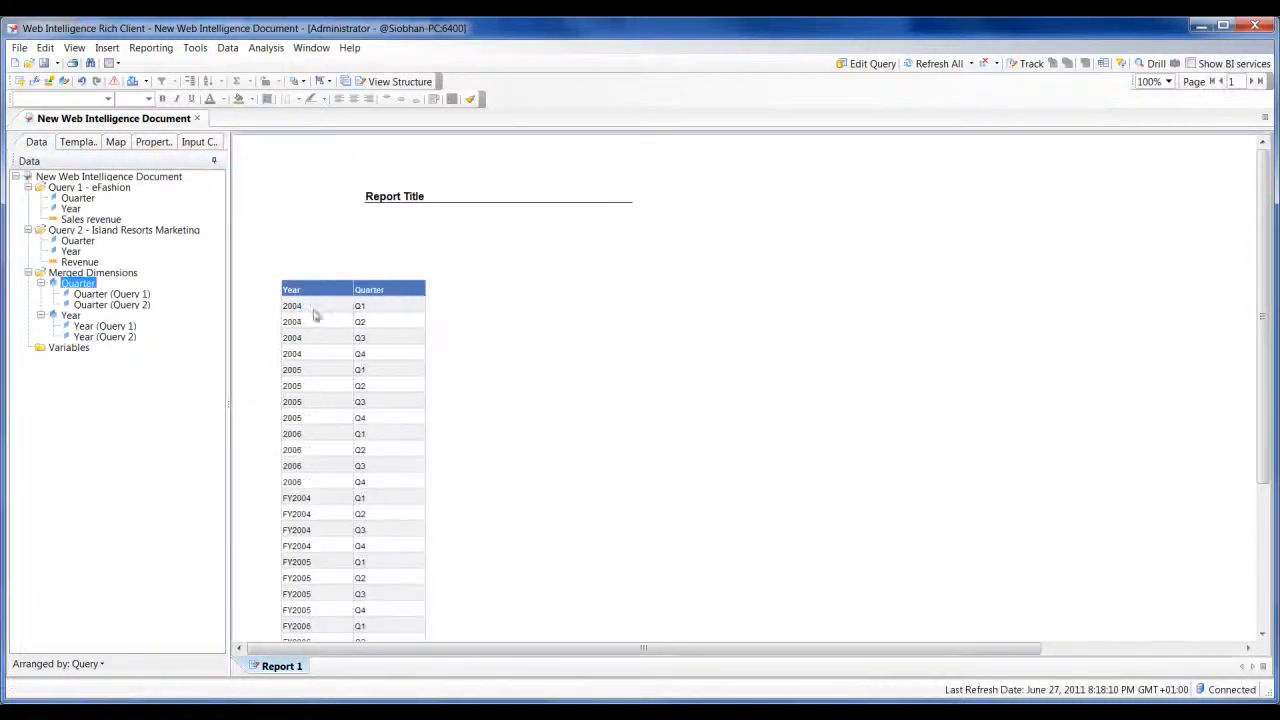
Add Sales revenue from the eFashion query and Revenue from the Island Resorts Marketing query as the table's last two columns
{"action": "scroll", "coordinate": [431, 399], "scroll_direction": "down", "scroll_amount": 1}
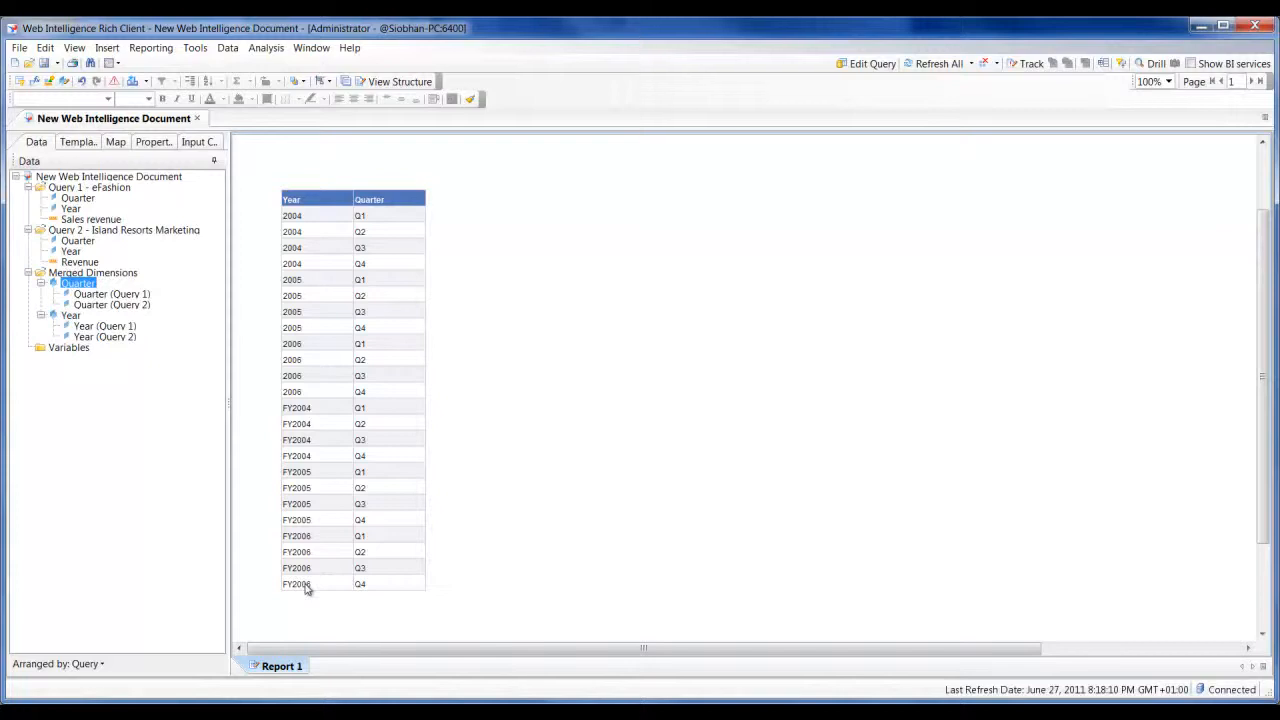
{"action": "left_click", "coordinate": [88, 220]}
{"action": "mouse_move", "coordinate": [73, 226]}
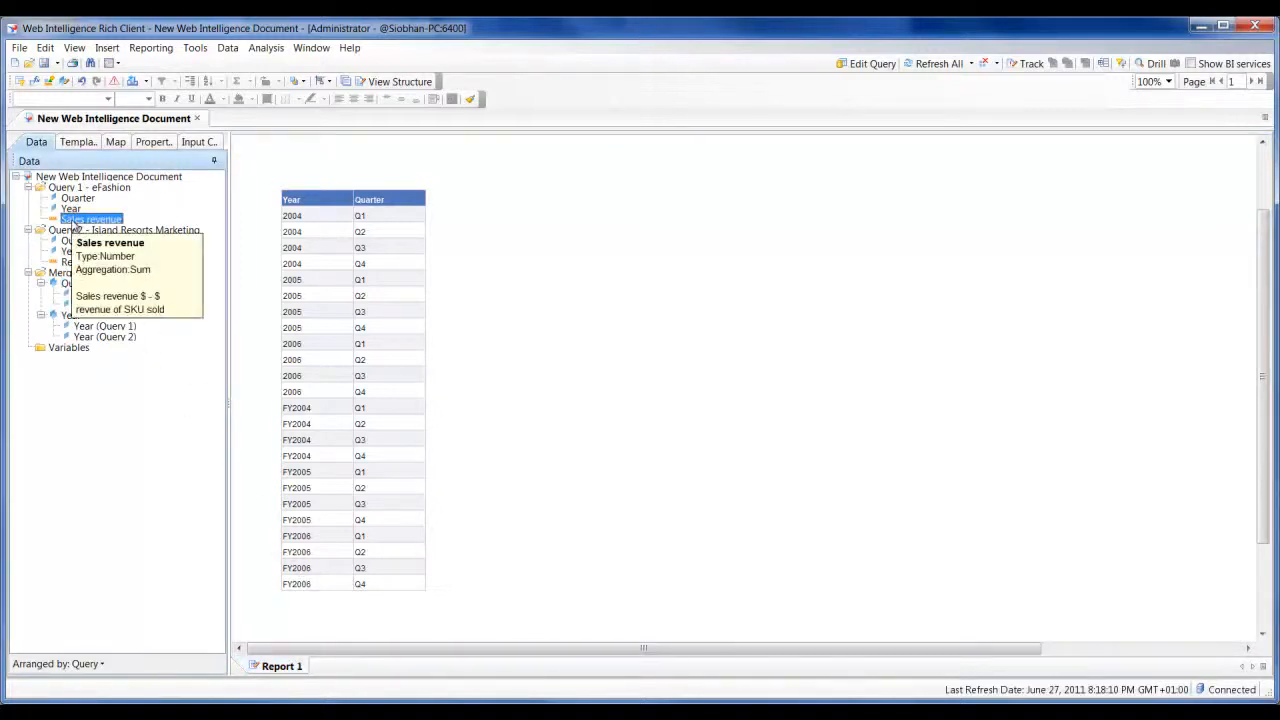
{"action": "left_click_drag", "start_coordinate": [73, 226], "coordinate": [423, 221]}
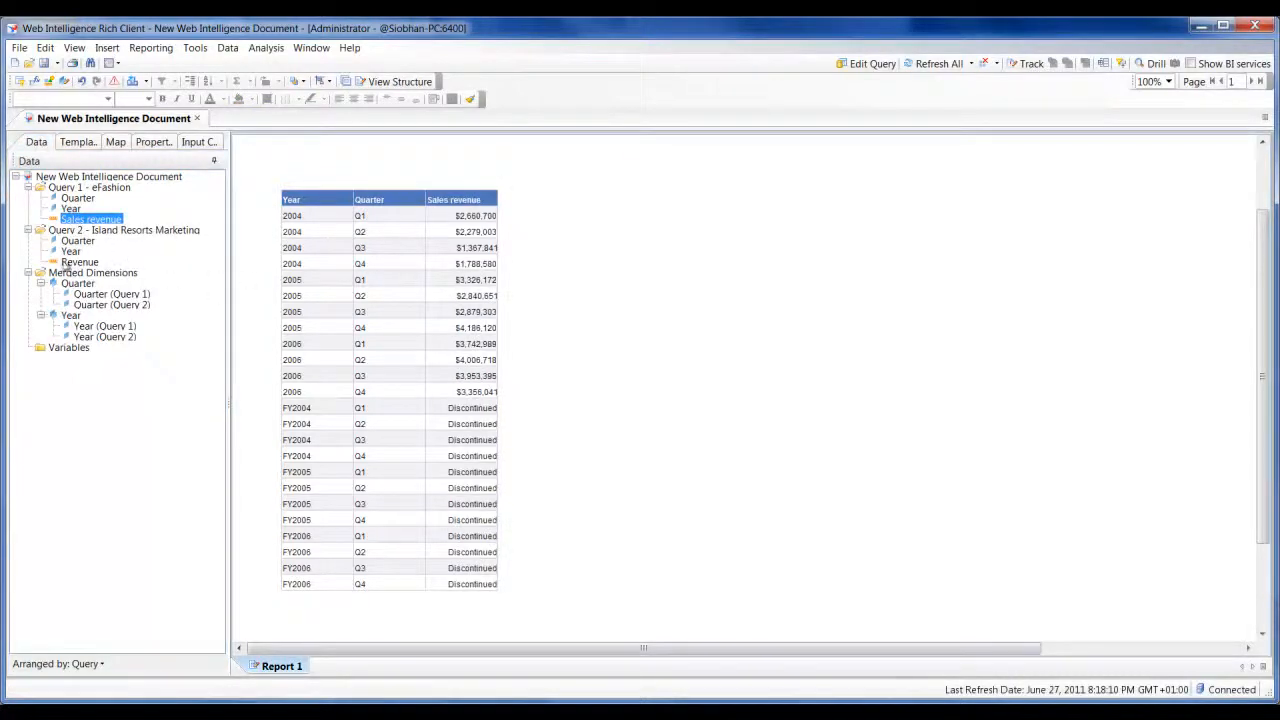
{"action": "left_click", "coordinate": [73, 264]}
{"action": "left_click_drag", "start_coordinate": [73, 268], "coordinate": [490, 216]}
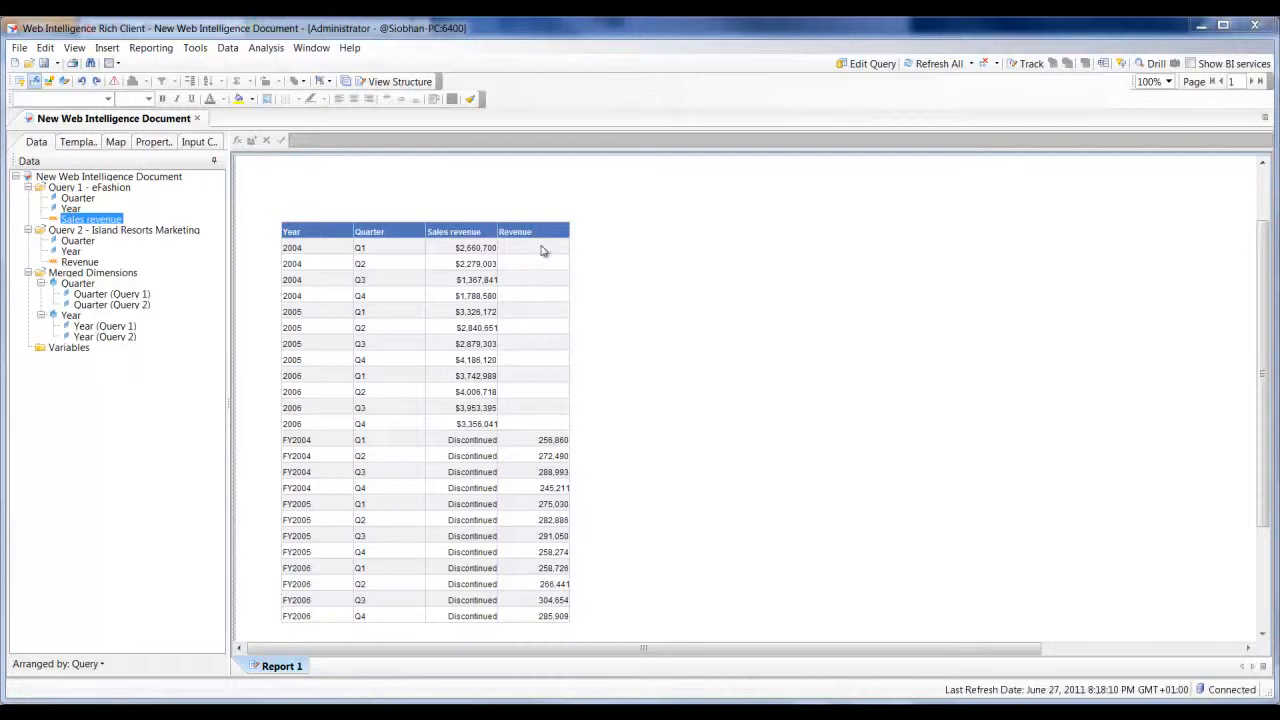
Insert a column to the right of Revenue and give it the heading "consolidated revenue"
{"action": "left_click", "coordinate": [541, 251]}
{"action": "right_click", "coordinate": [541, 251]}
{"action": "mouse_move", "coordinate": [588, 256]}
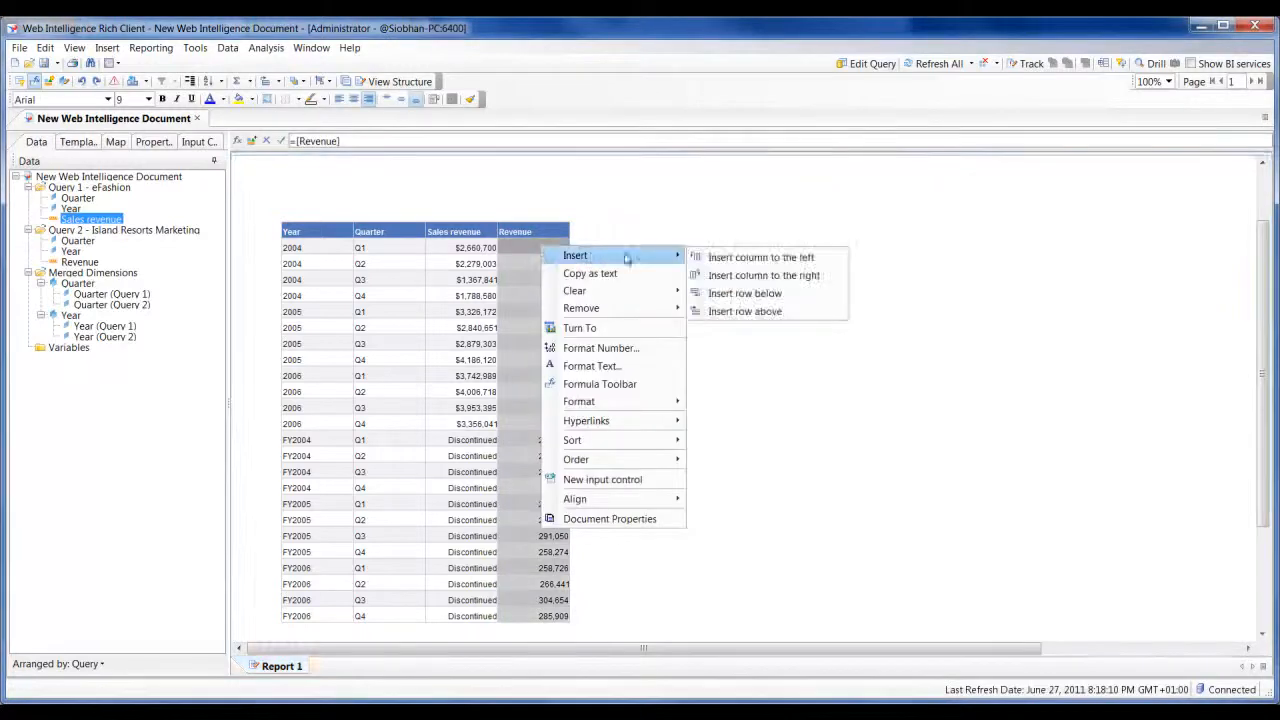
{"action": "left_click", "coordinate": [748, 275]}
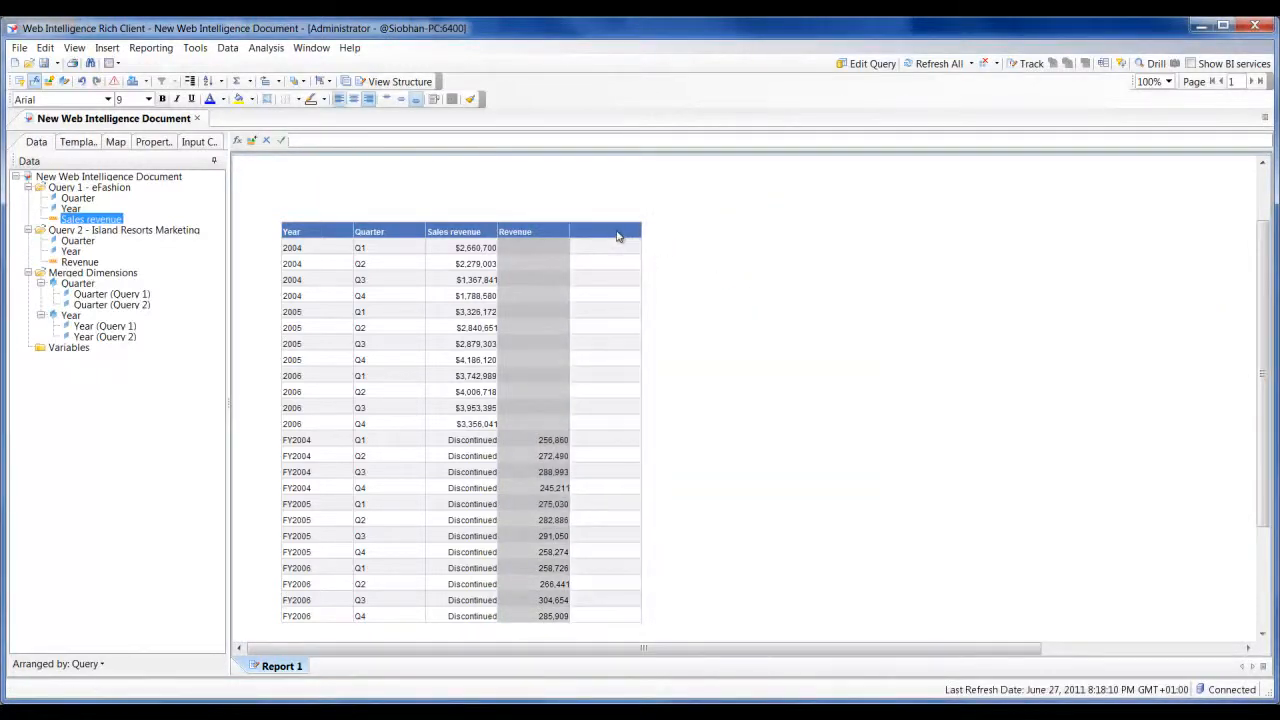
{"action": "type", "text": "con"}
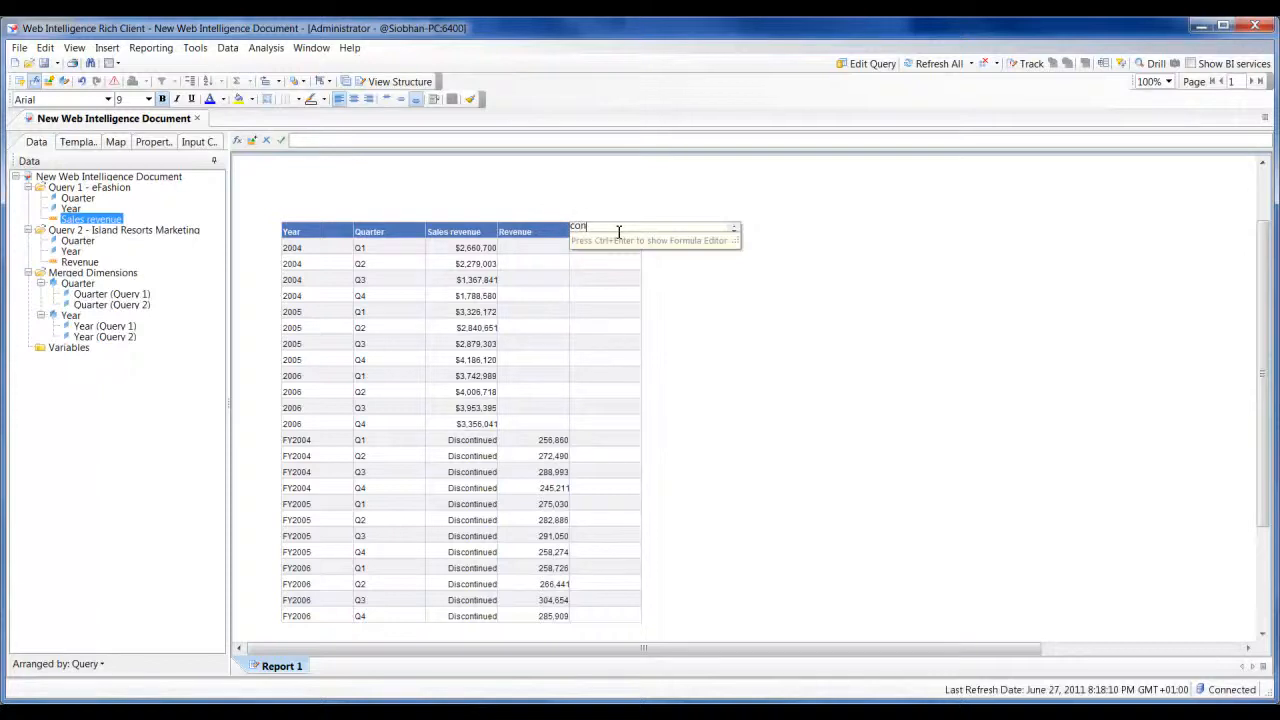
{"action": "type", "text": "solidated revenue"}
{"action": "key", "text": "Return"}
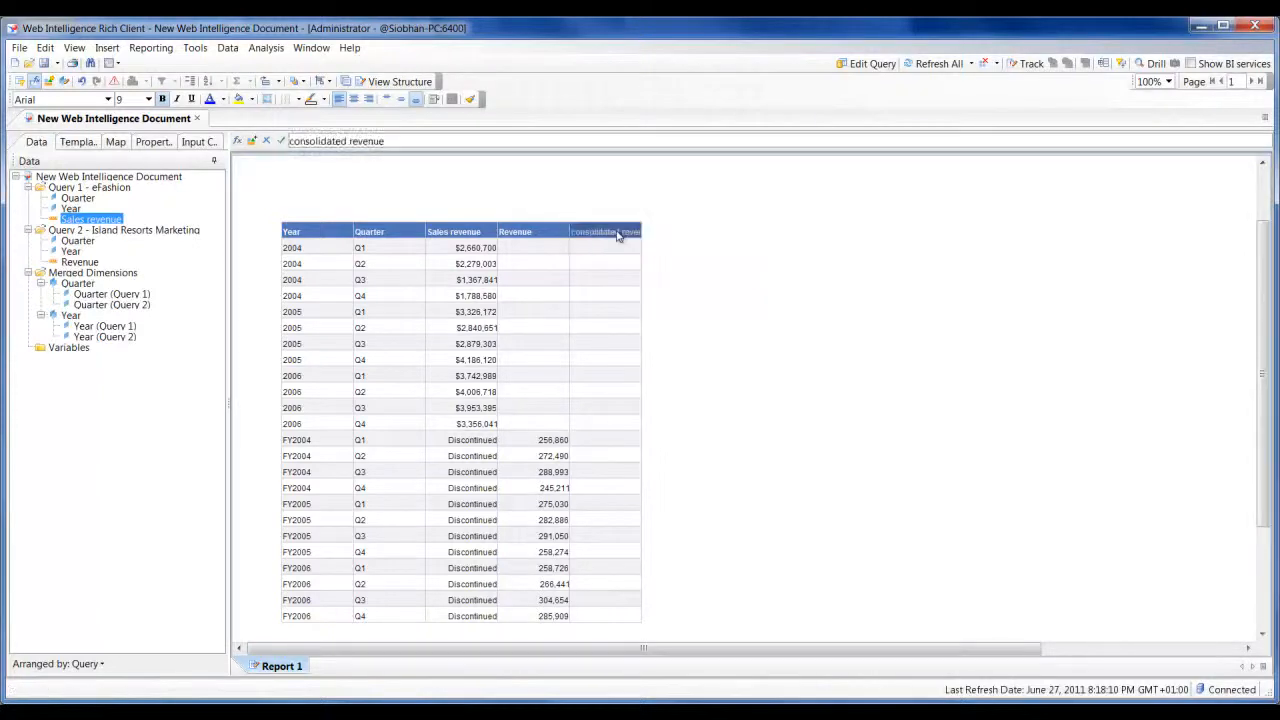
Start a formula in the consolidated revenue column's body cells with the null test =If(isnull([Sales revenue]);)
{"action": "left_click", "coordinate": [602, 252]}
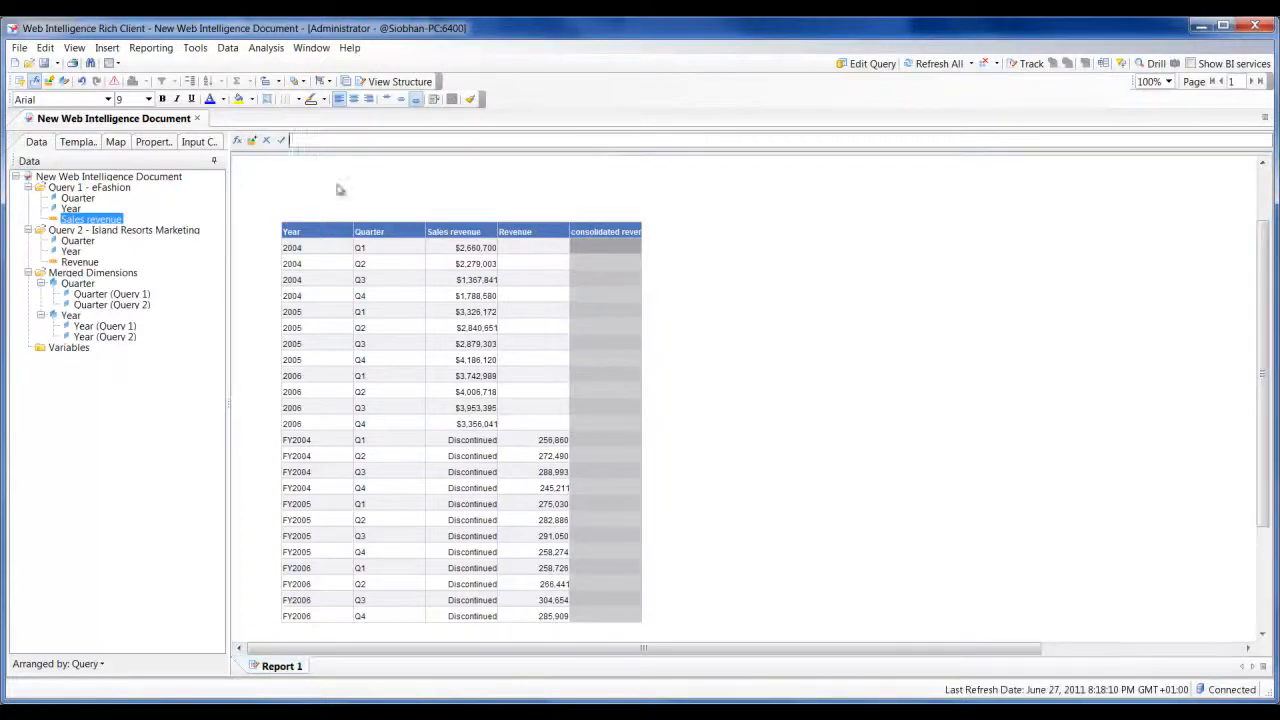
{"action": "left_click", "coordinate": [237, 140]}
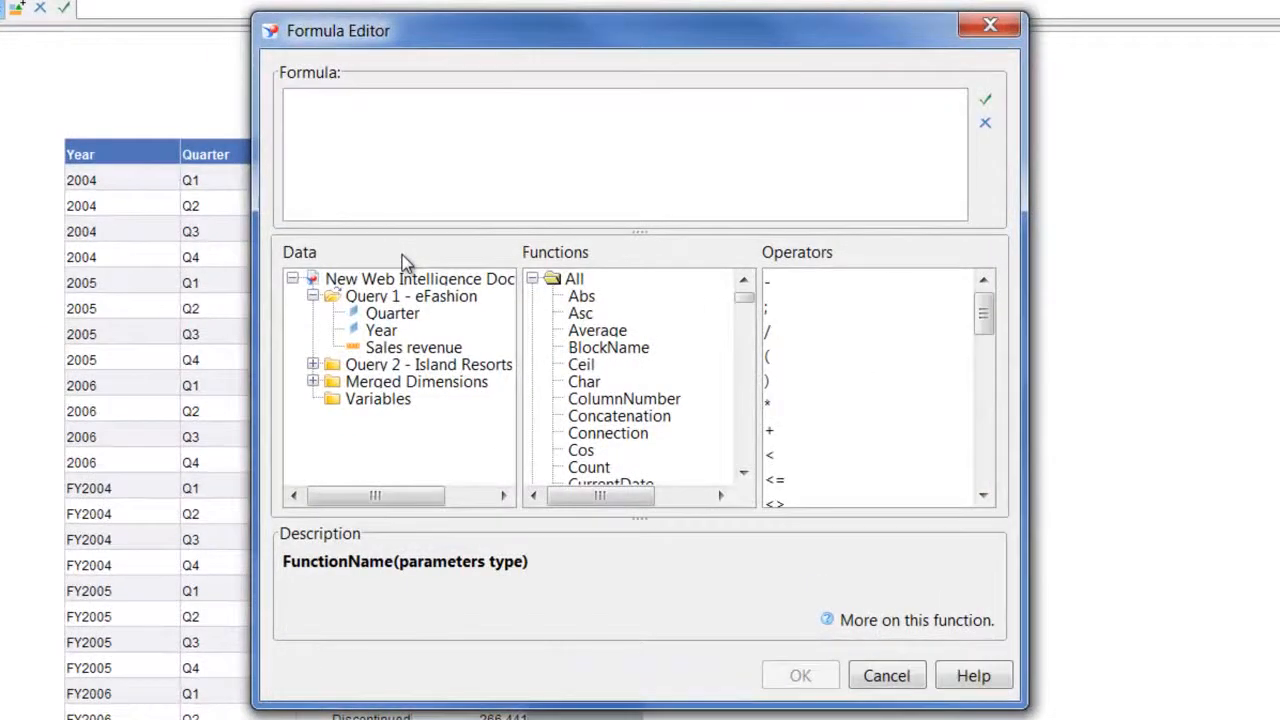
{"action": "type", "text": "="}
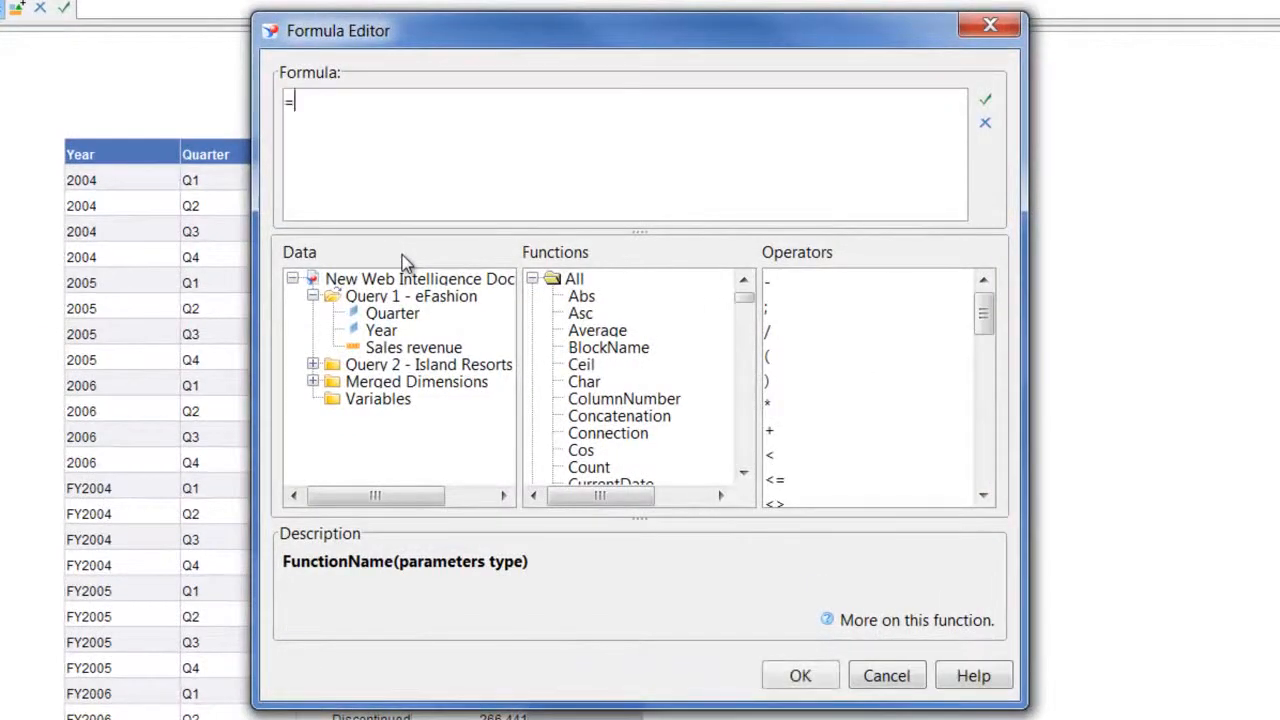
{"action": "type", "text": "If("}
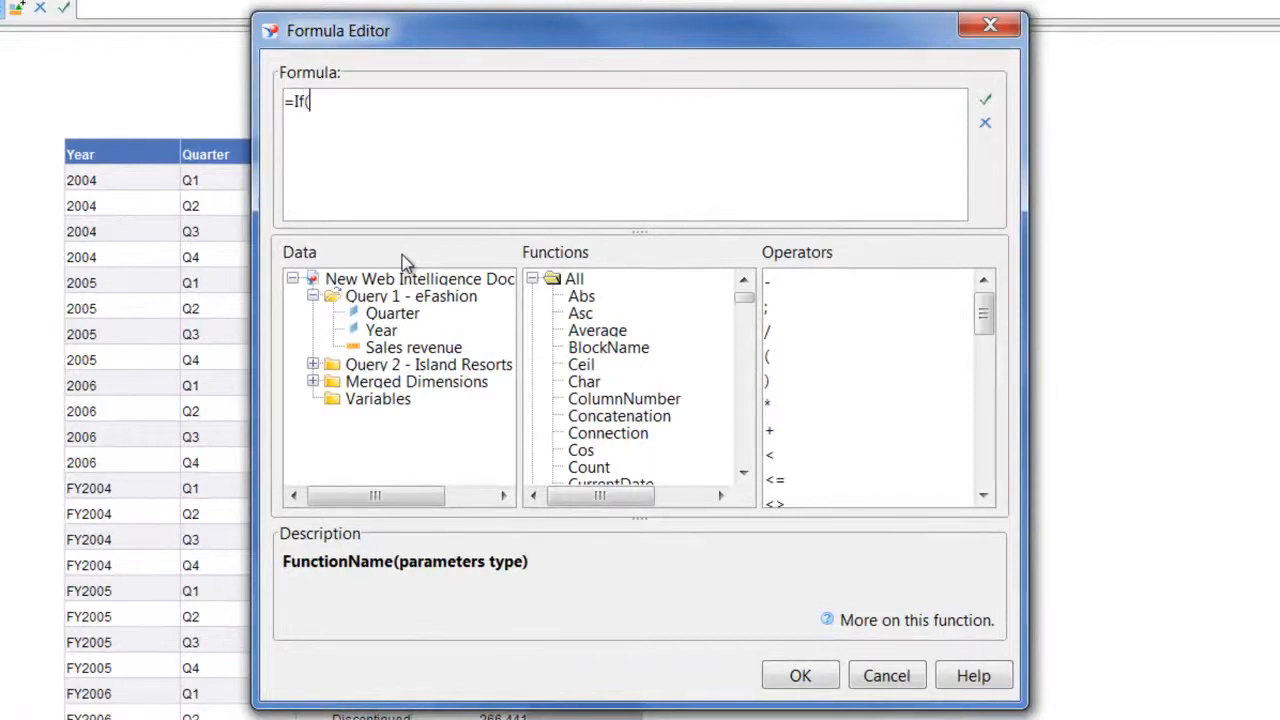
{"action": "type", "text": ")isnull()"}
{"action": "double_click", "coordinate": [378, 350]}
{"action": "left_click", "coordinate": [468, 101]}
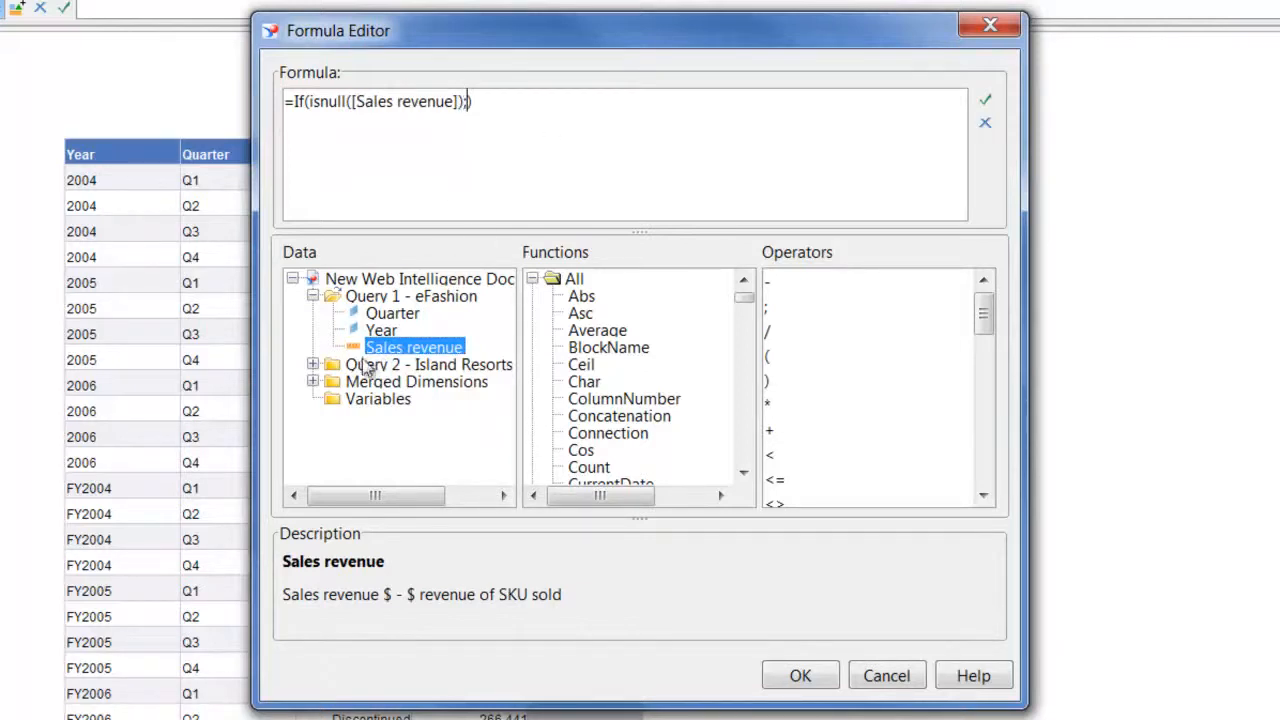
Complete the formula as =If(IsNull([Sales revenue]);[Revenue];[Sales revenue]), validate it and apply it to the consolidated revenue column
{"action": "left_click", "coordinate": [313, 365]}
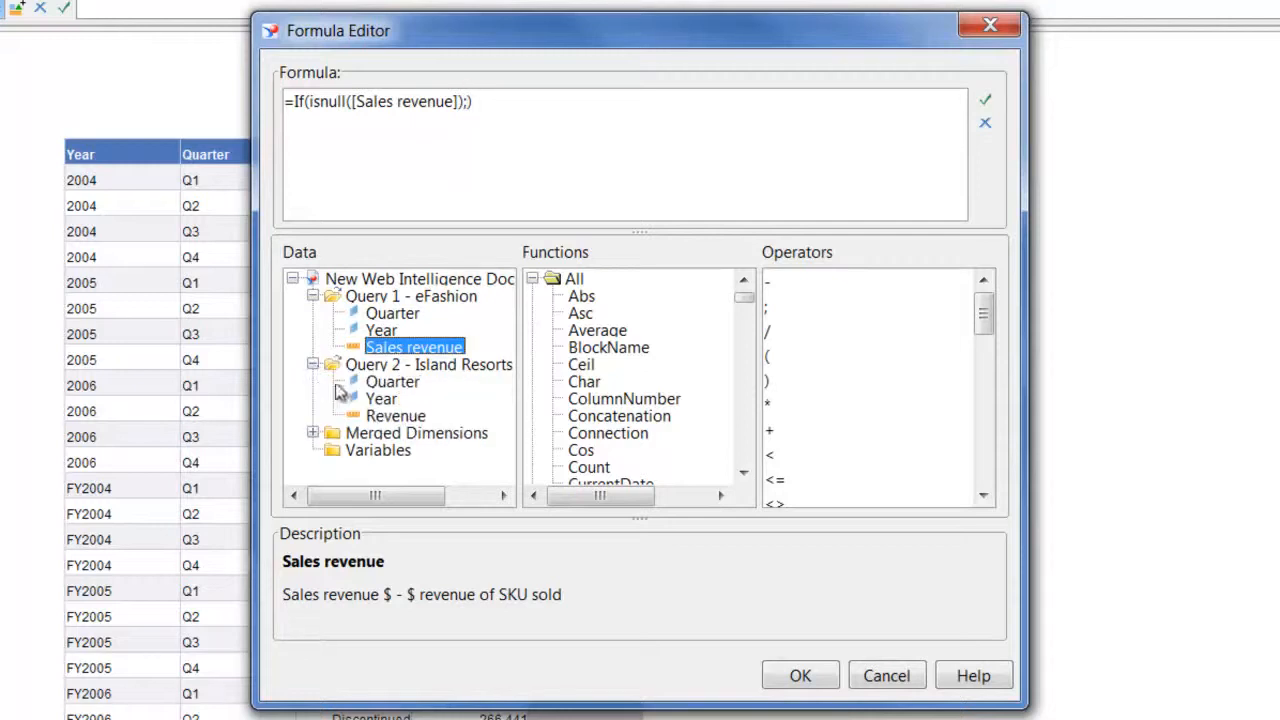
{"action": "double_click", "coordinate": [395, 417]}
{"action": "left_click", "coordinate": [539, 104]}
{"action": "type", "text": ")"}
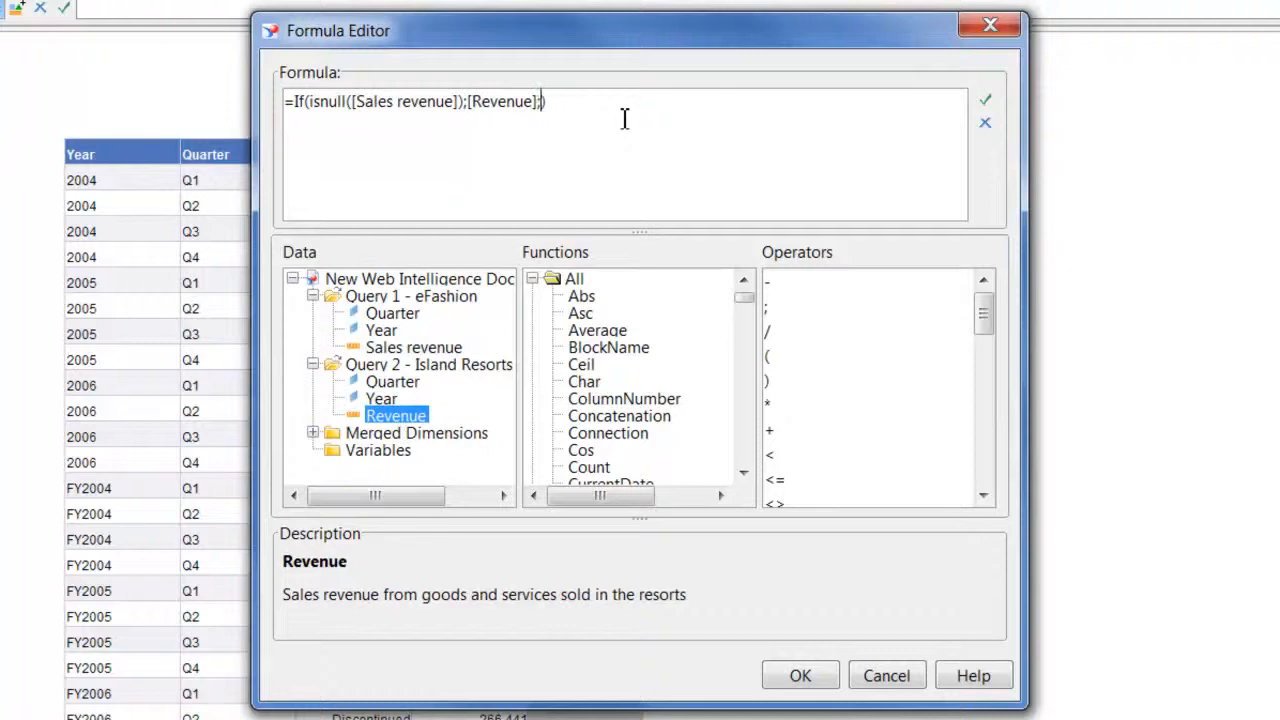
{"action": "double_click", "coordinate": [418, 349]}
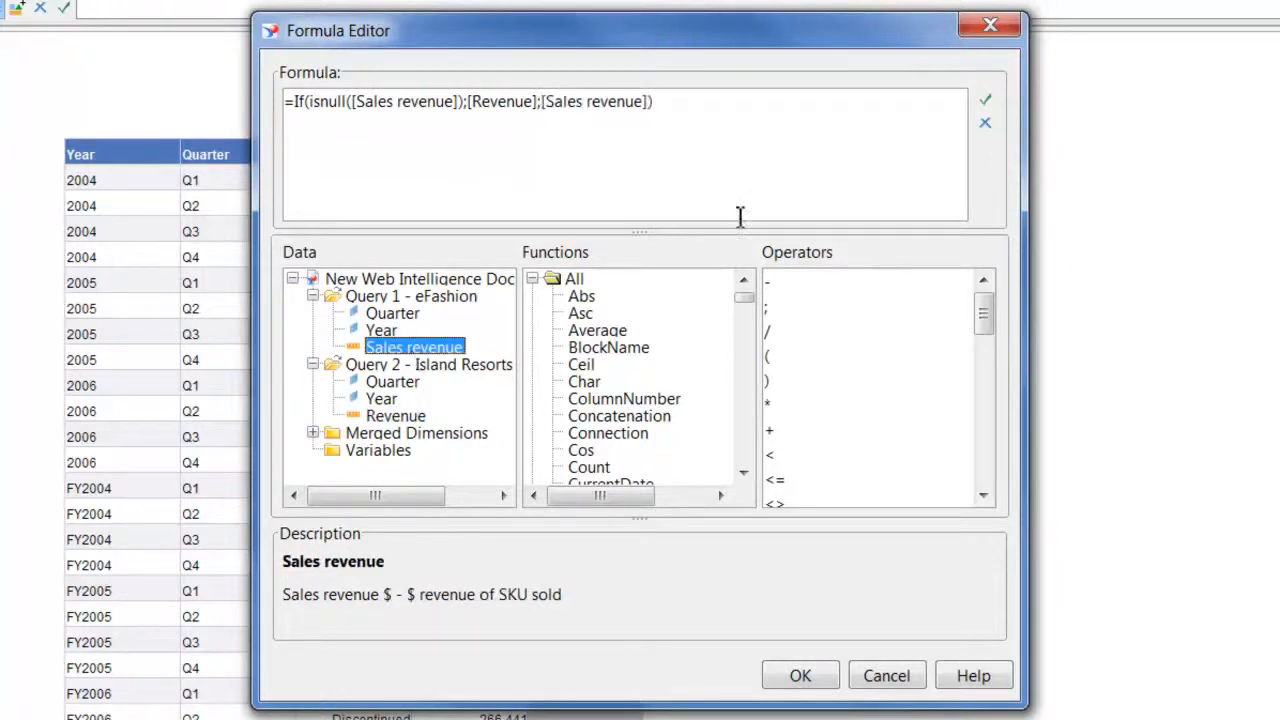
{"action": "left_click", "coordinate": [985, 99]}
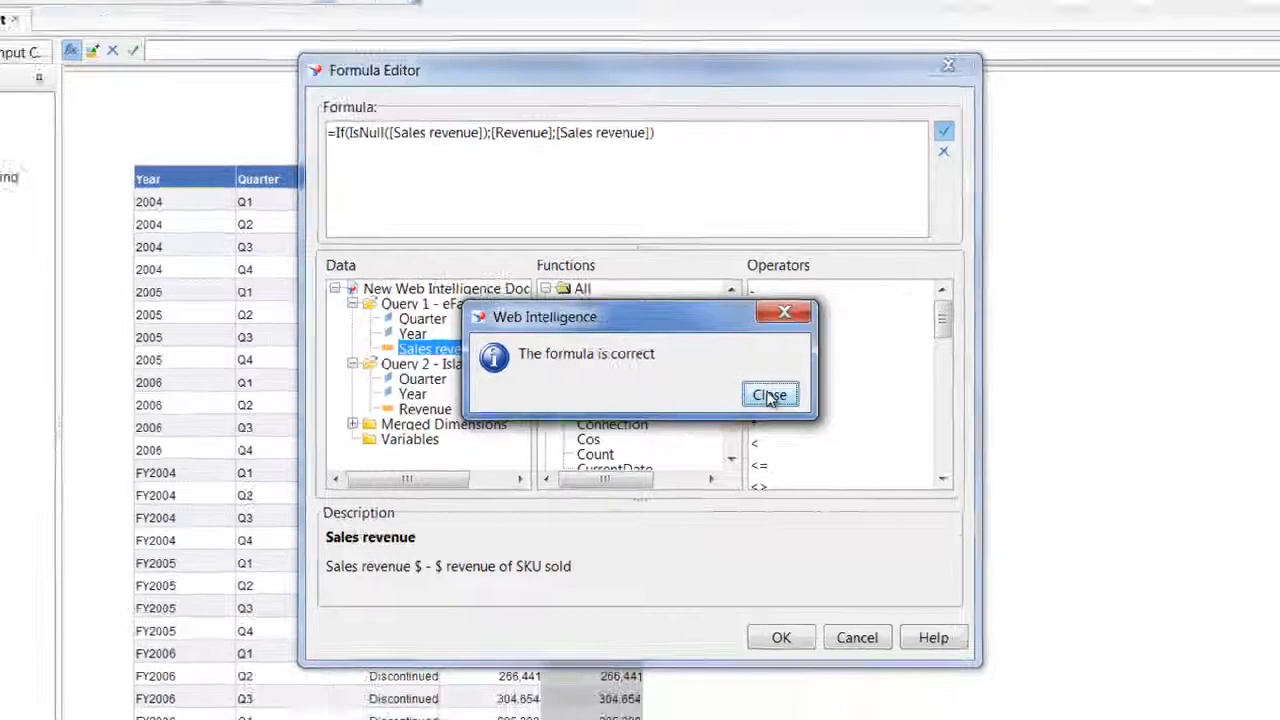
{"action": "left_click", "coordinate": [785, 399]}
{"action": "left_click", "coordinate": [739, 558]}
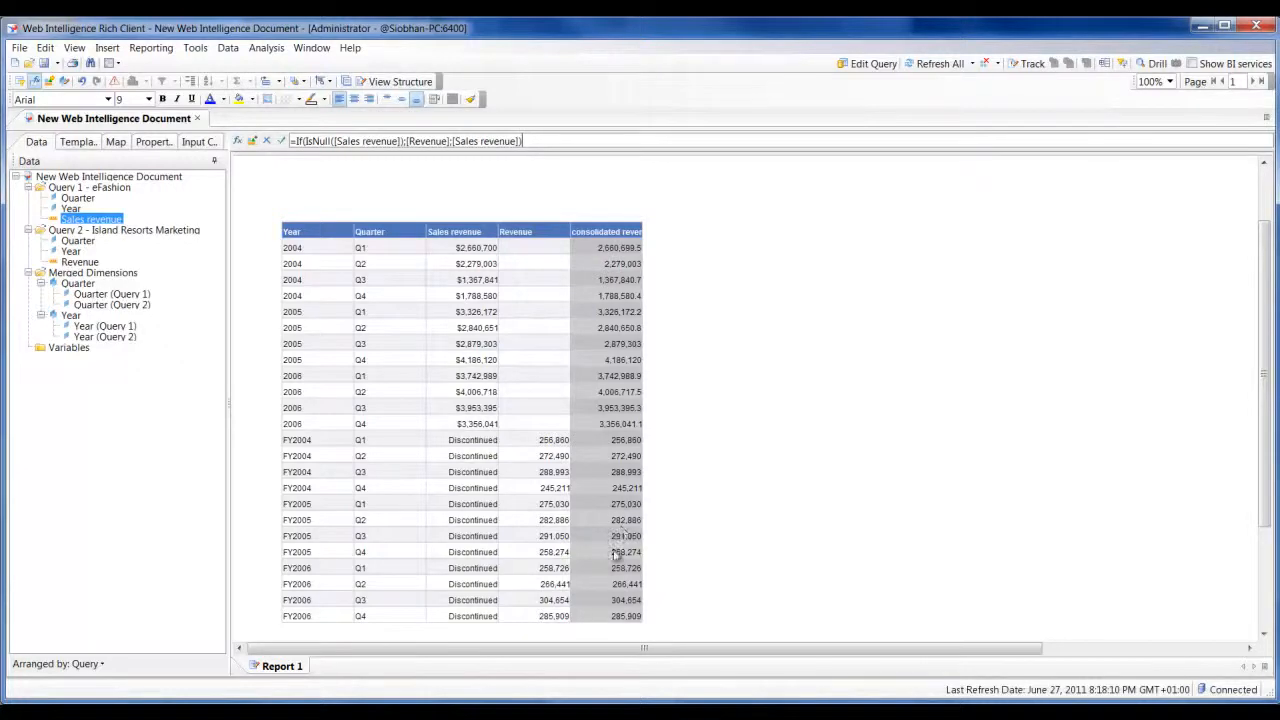
Remove the Sales revenue and Revenue columns from the table
{"action": "left_click", "coordinate": [528, 262]}
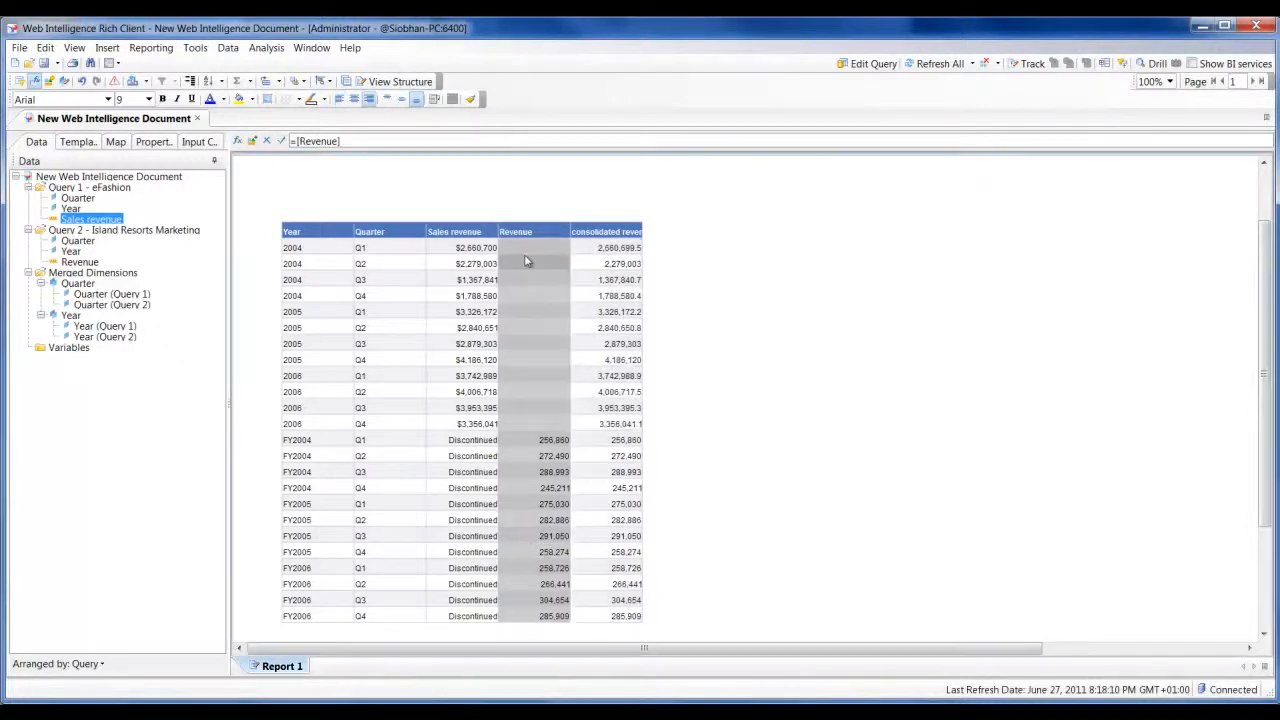
{"action": "left_click", "coordinate": [455, 233]}
{"action": "right_click", "coordinate": [455, 233]}
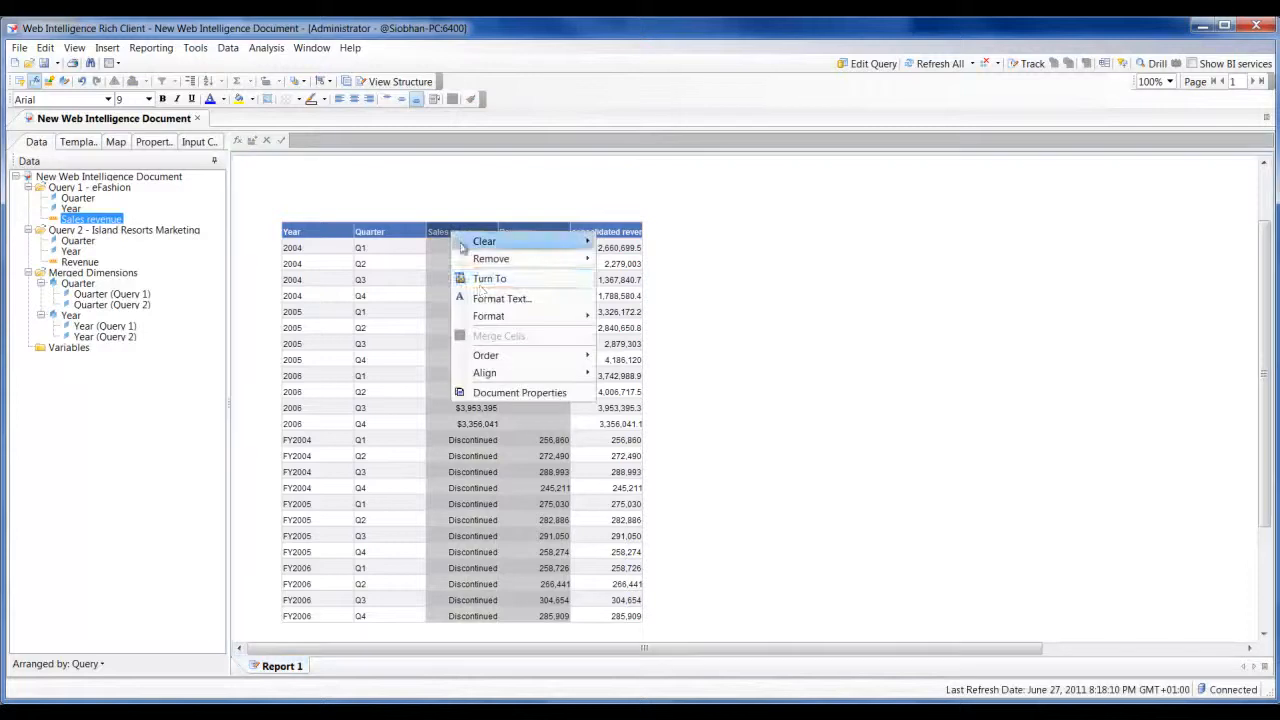
{"action": "mouse_move", "coordinate": [491, 260]}
{"action": "left_click", "coordinate": [665, 280]}
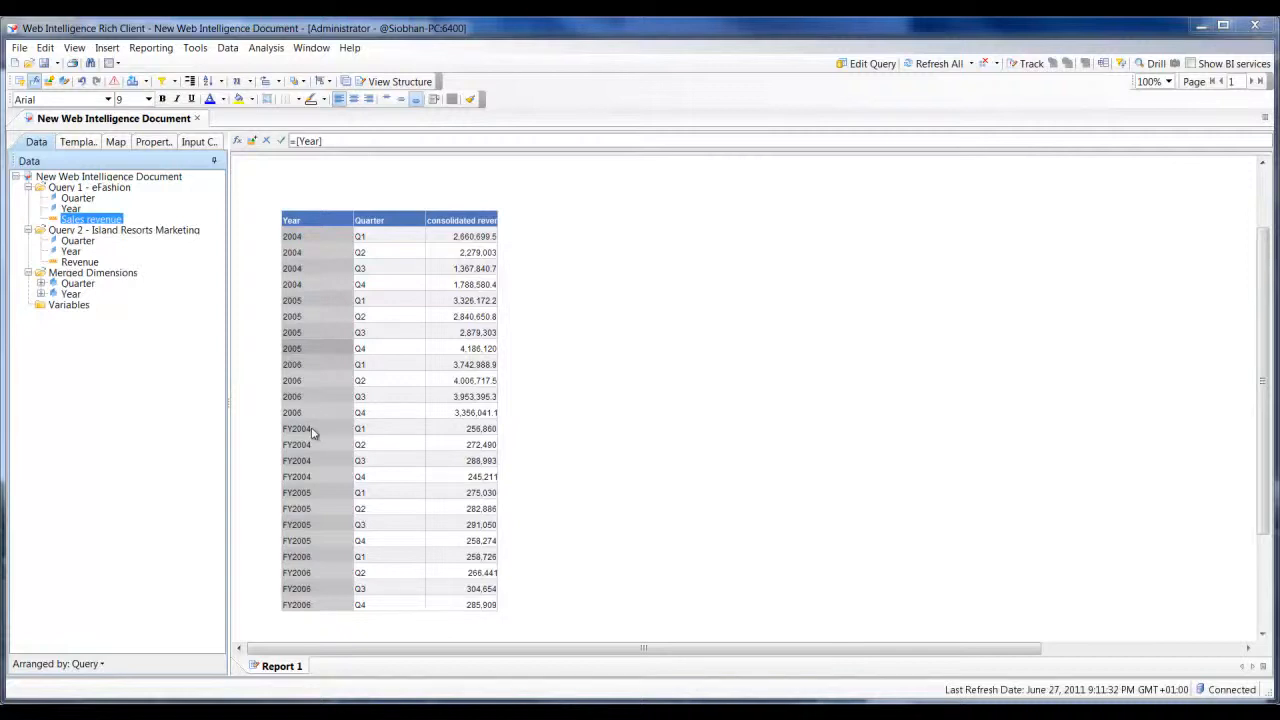
Change the Year column's formula to =Right([Year];4) so it keeps only the last four characters
{"action": "left_click", "coordinate": [310, 236]}
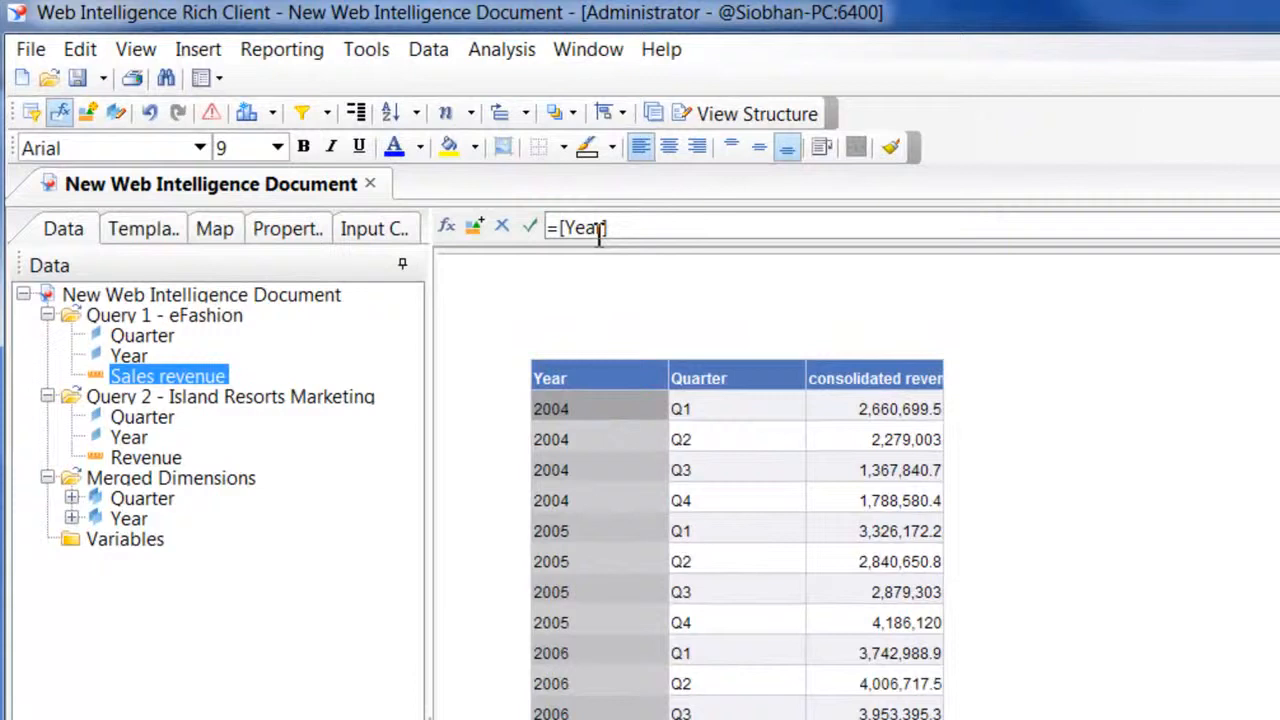
{"action": "type", "text": "RIGHT"}
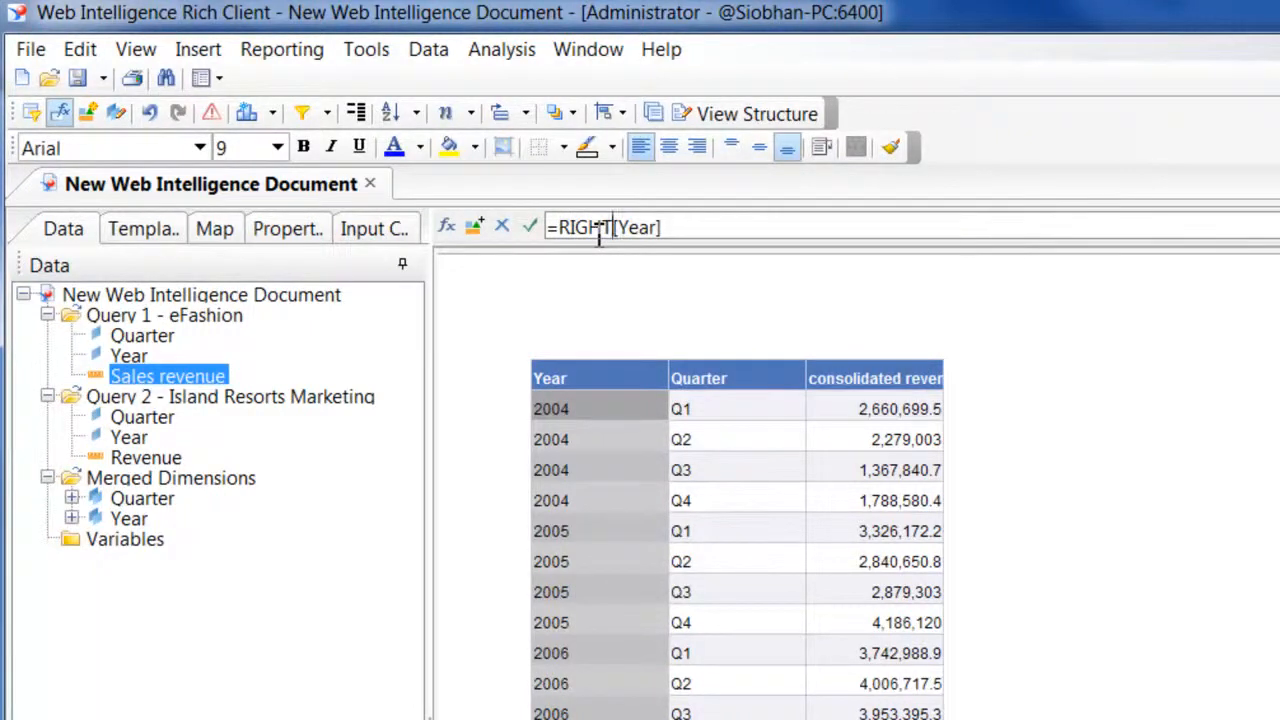
{"action": "type", "text": "("}
{"action": "key", "text": "End"}
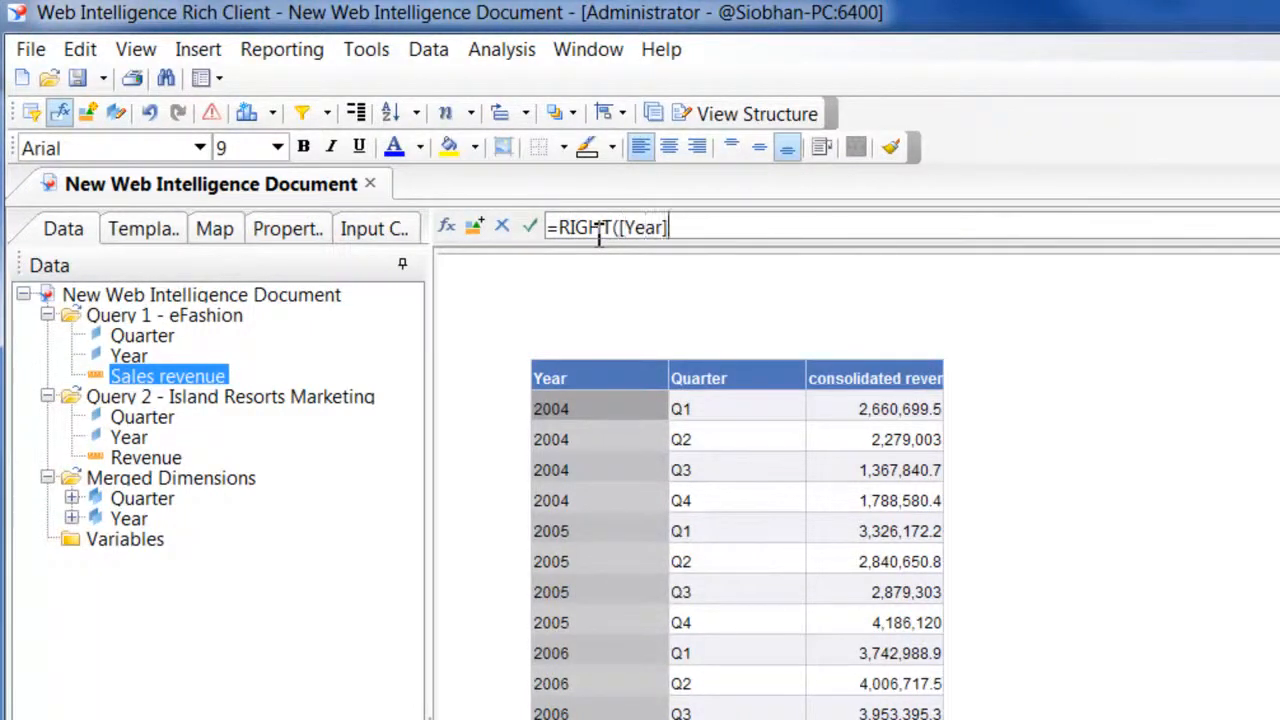
{"action": "type", "text": ";4)"}
{"action": "key", "text": "Return"}
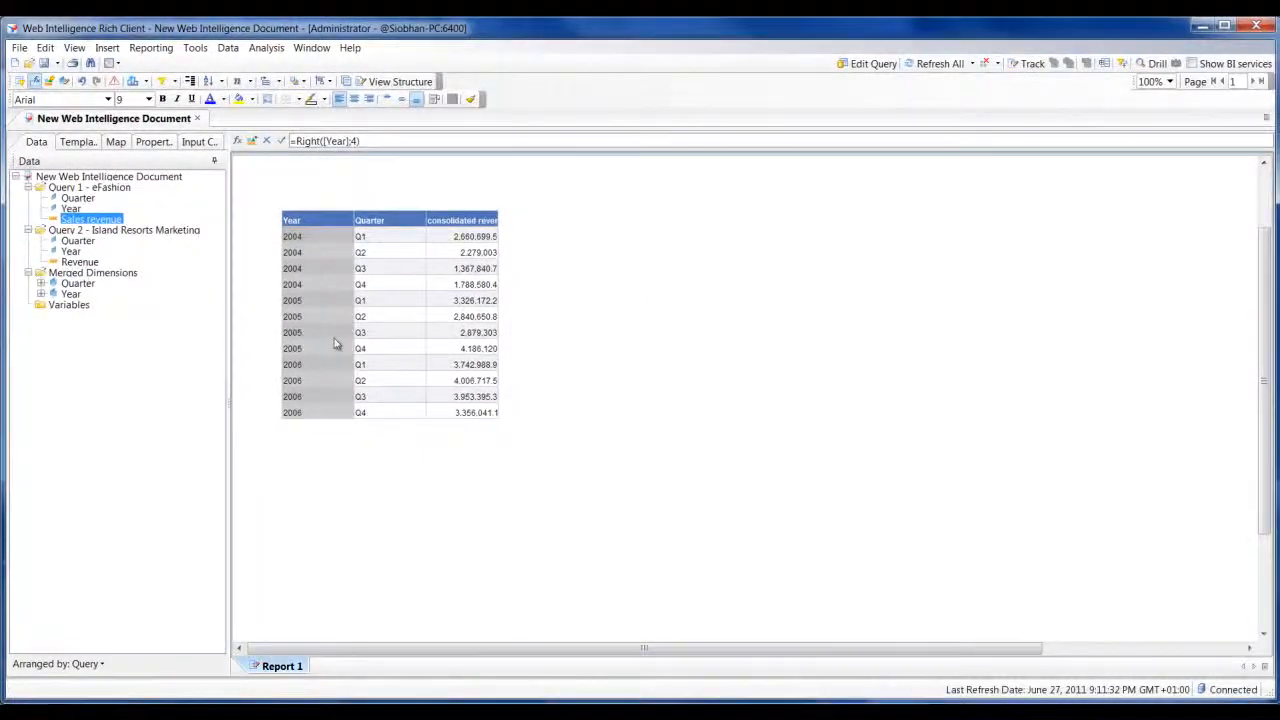